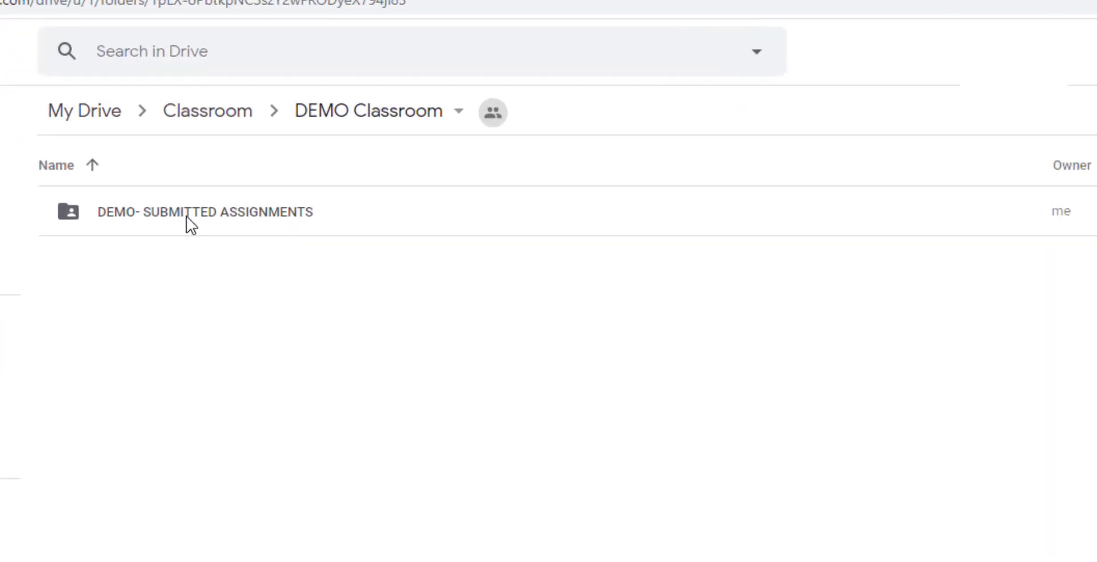
# - Look into the DEMO- SUBMITTED ASSIGNMENTS folder, return to DEMO Classroom and download the whole assignments folder
pyautogui.doubleClick(226, 147)
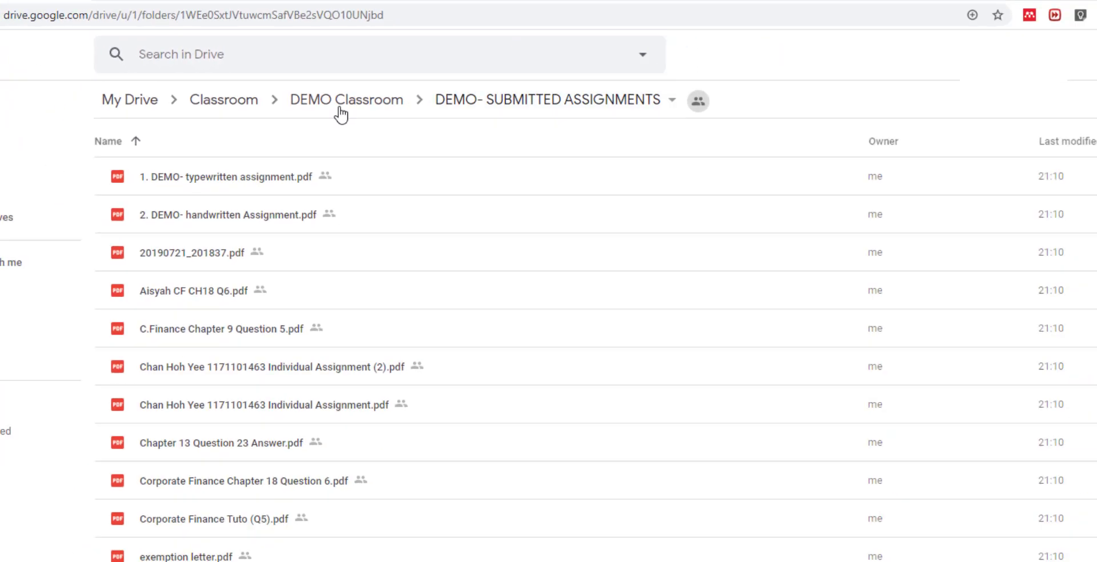
pyautogui.click(341, 109)
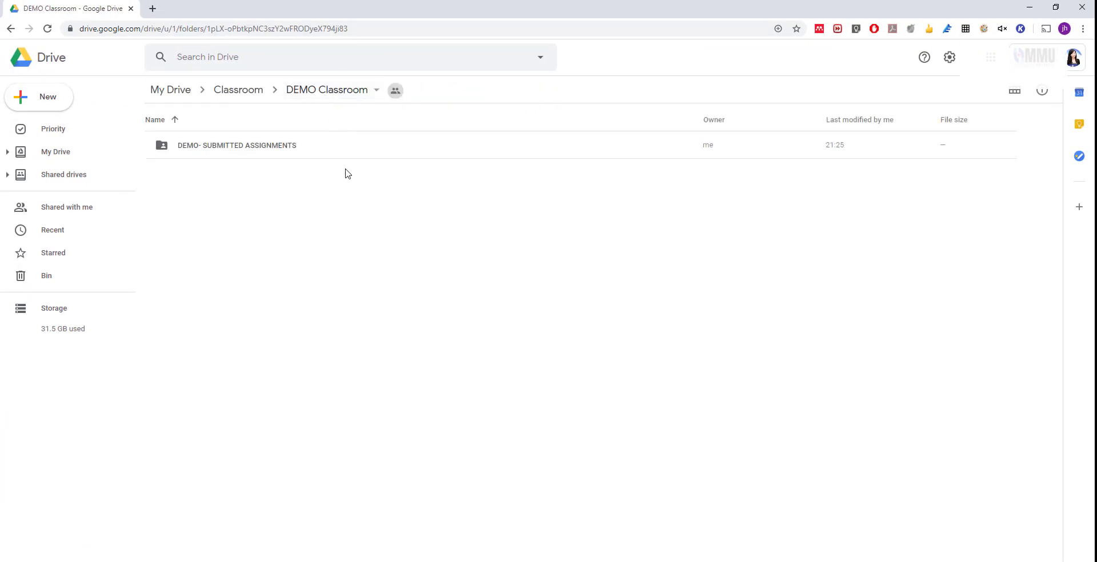
pyautogui.click(268, 147)
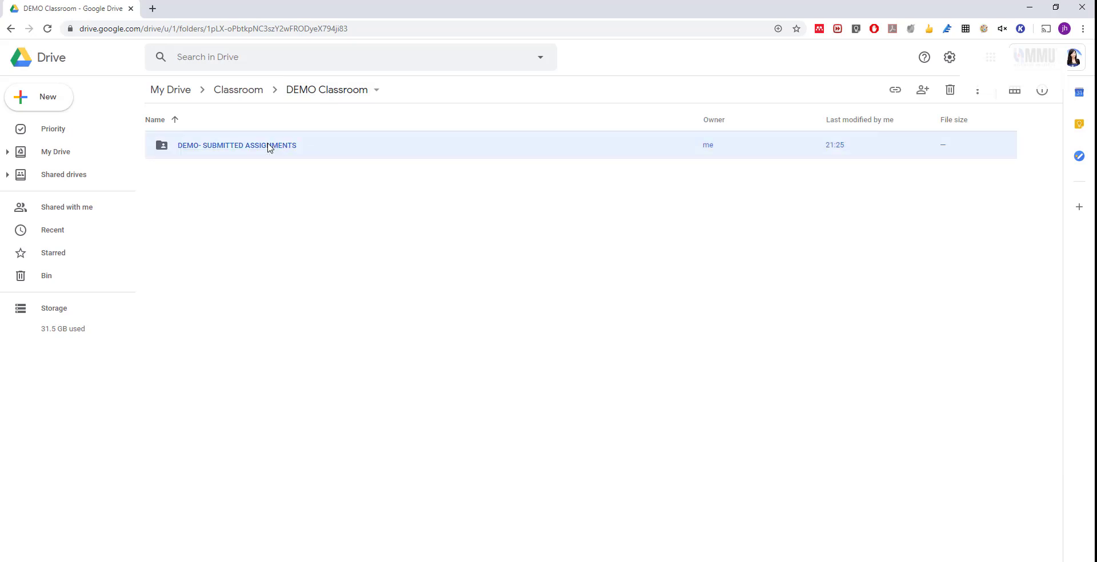
pyautogui.rightClick(268, 147)
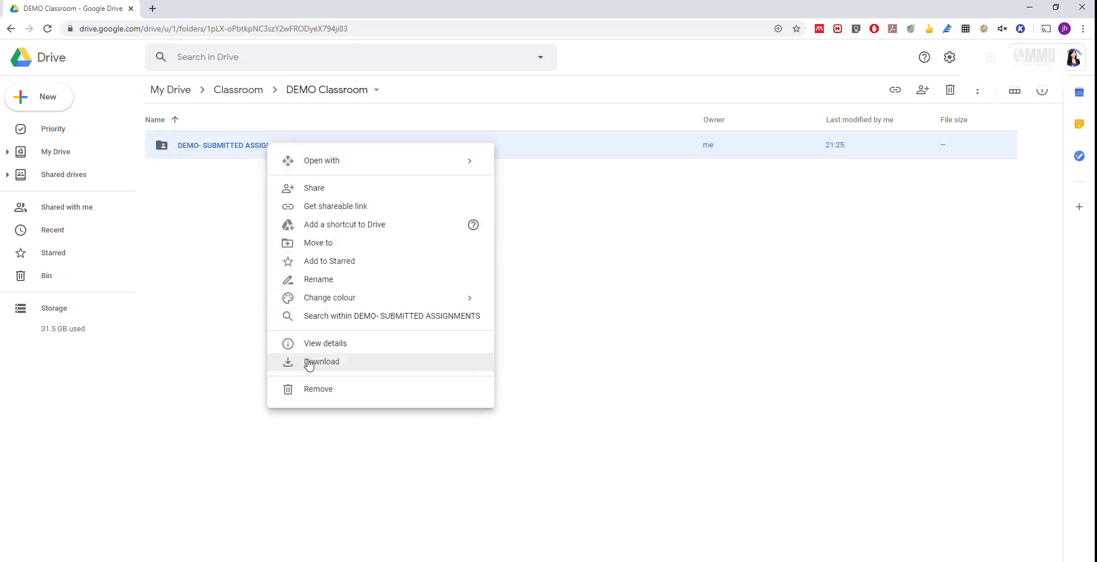
pyautogui.click(309, 363)
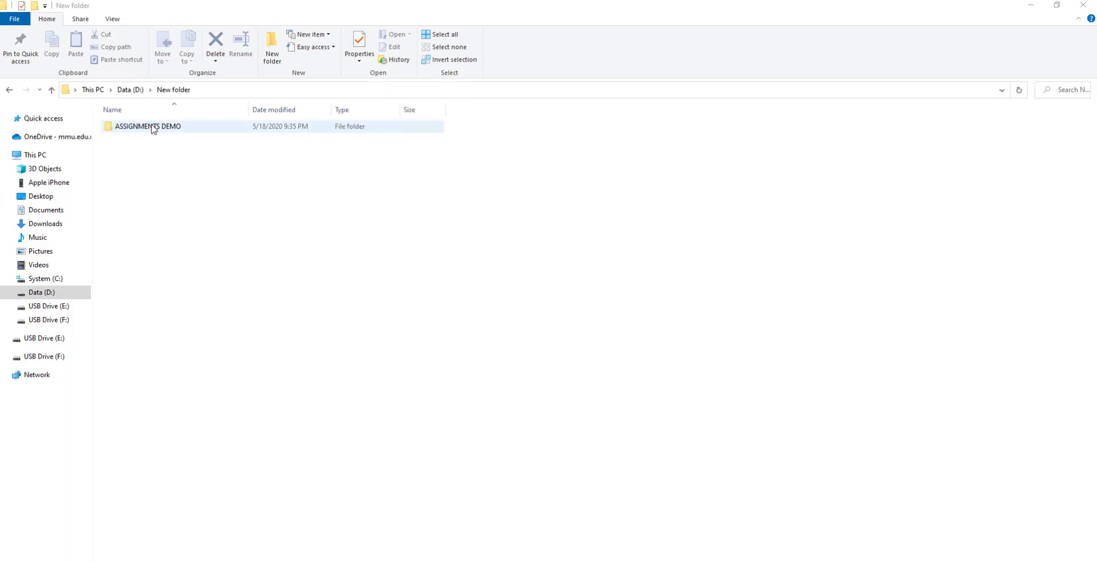
# - Switch to File Explorer, open the typewritten and handwritten PDFs from the ASSIGNMENTS DEMO folder, and look through both assignments
pyautogui.doubleClick(153, 128)
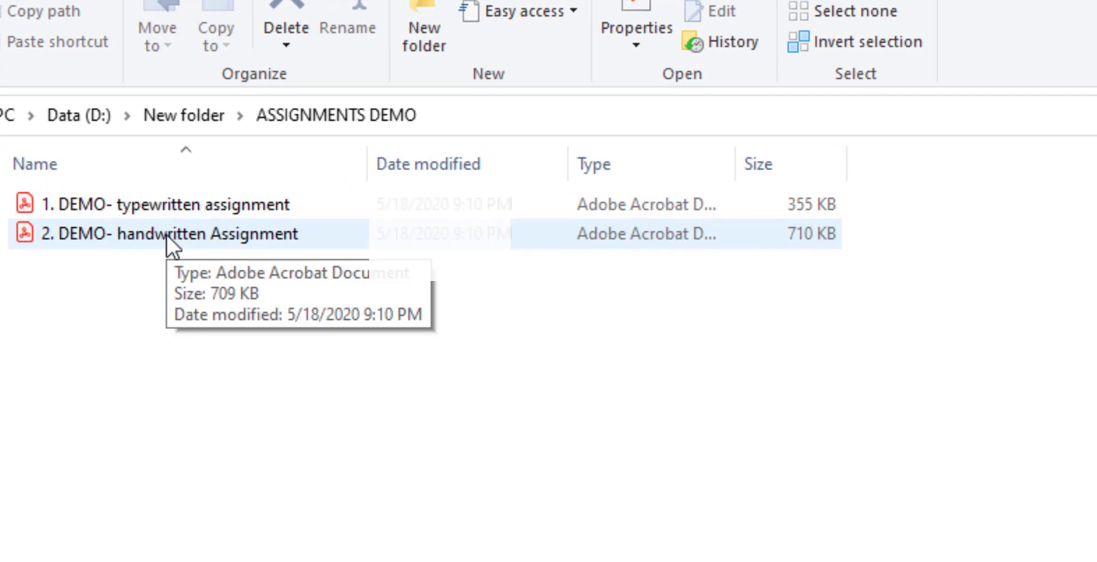
pyautogui.doubleClick(167, 204)
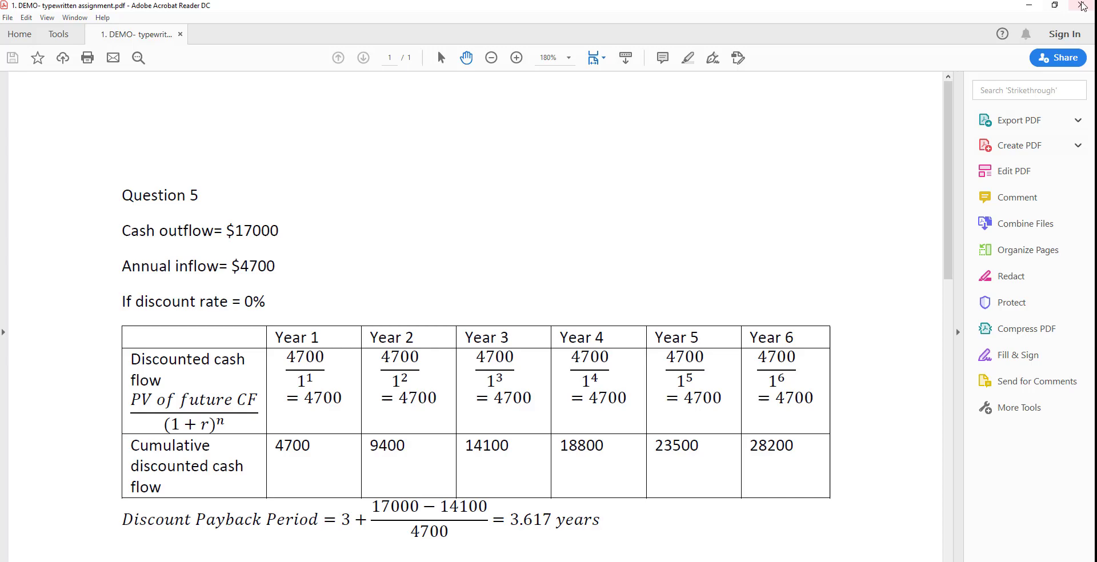
pyautogui.click(1055, 5)
pyautogui.doubleClick(171, 139)
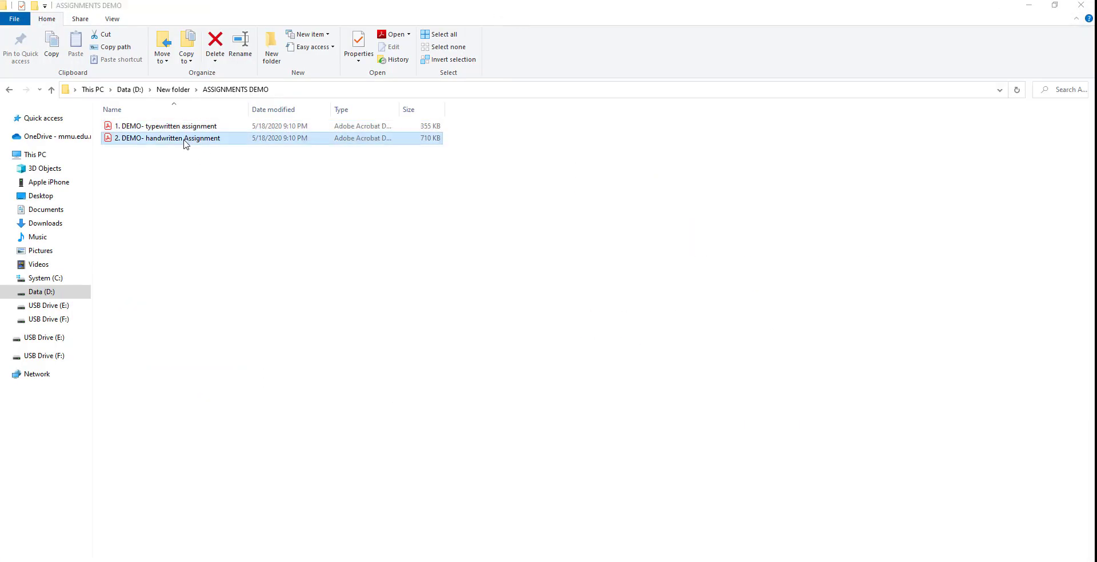
pyautogui.click(1050, 40)
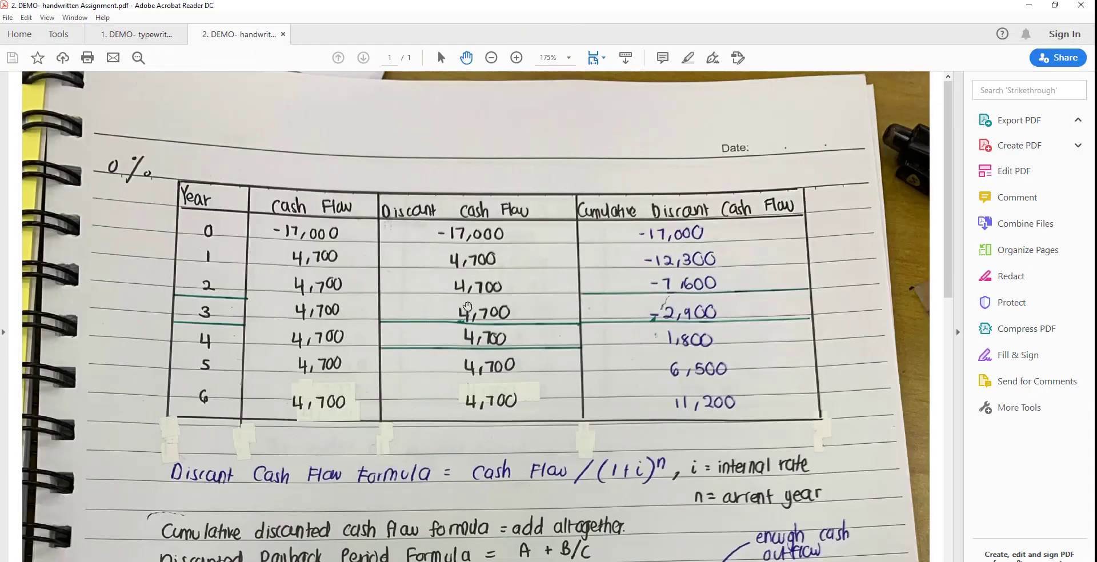
pyautogui.scroll(-3, 708, 286)
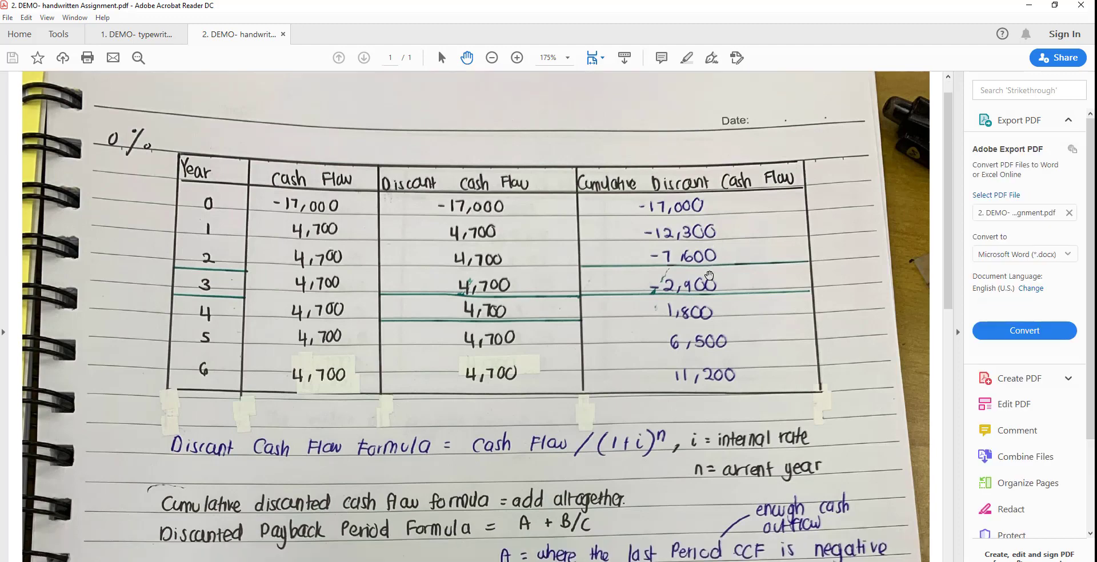
pyautogui.scroll(-1, 693, 315)
pyautogui.scroll(3, 693, 315)
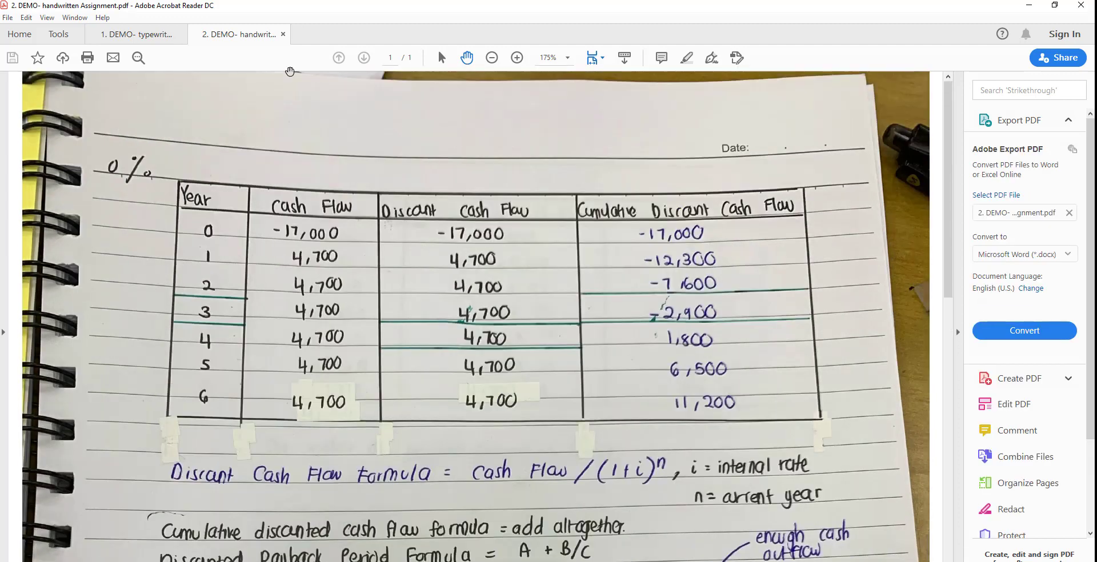
pyautogui.click(136, 34)
pyautogui.scroll(-5, 430, 265)
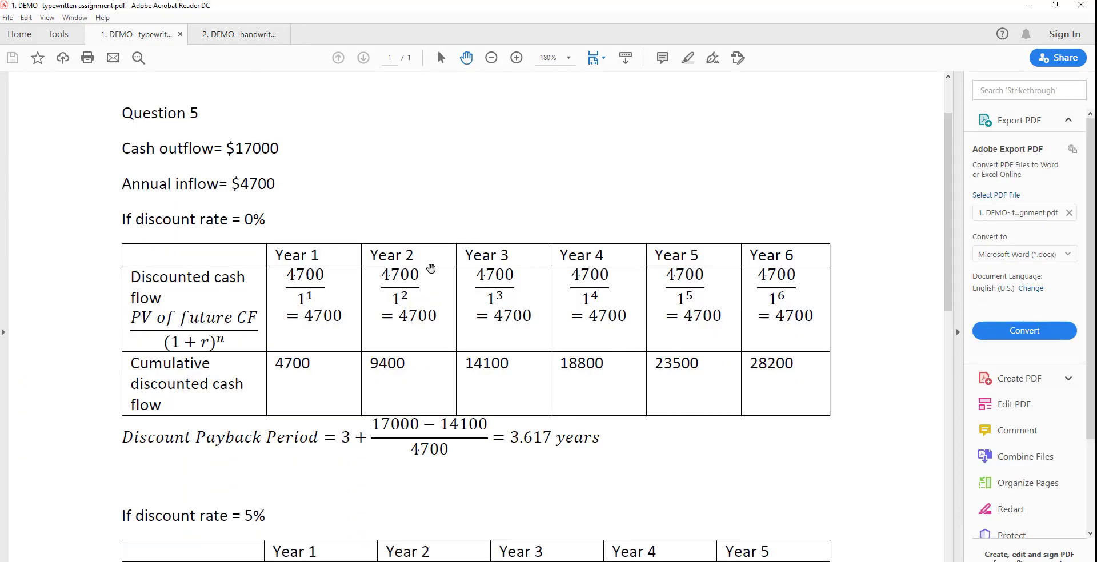
pyautogui.scroll(3, 431, 268)
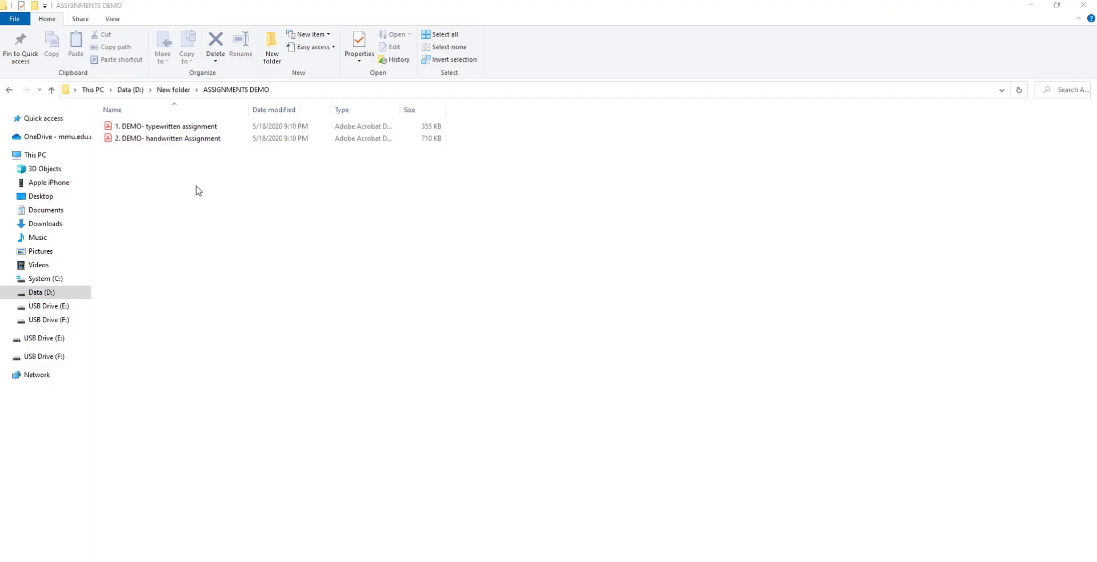
# - Open the typewritten and handwritten demo assignment PDFs from ASSIGNMENTS DEMO and maximize their shared window
pyautogui.click(174, 126)
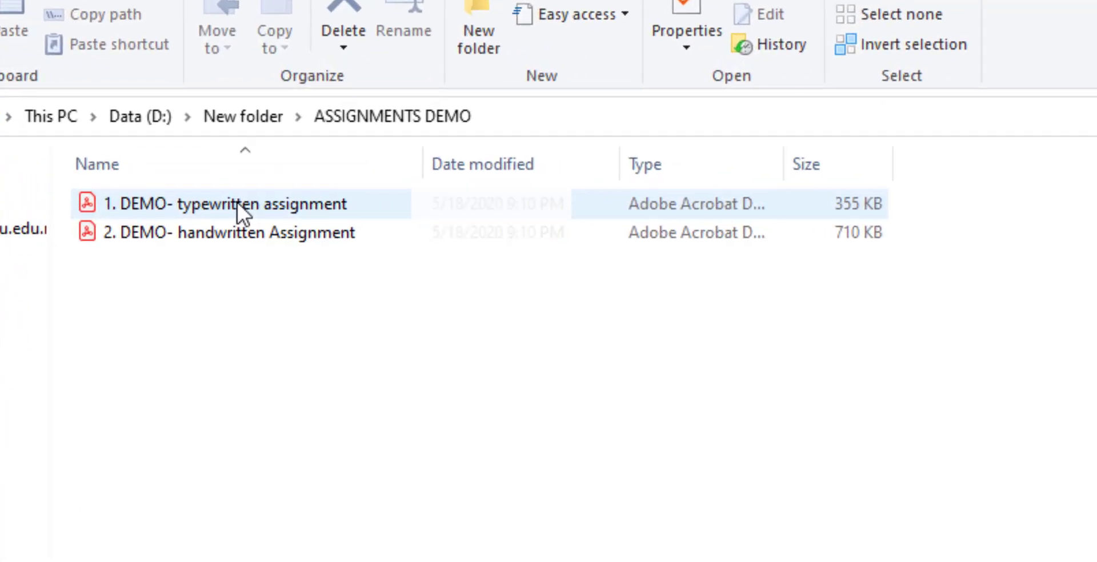
pyautogui.doubleClick(237, 202)
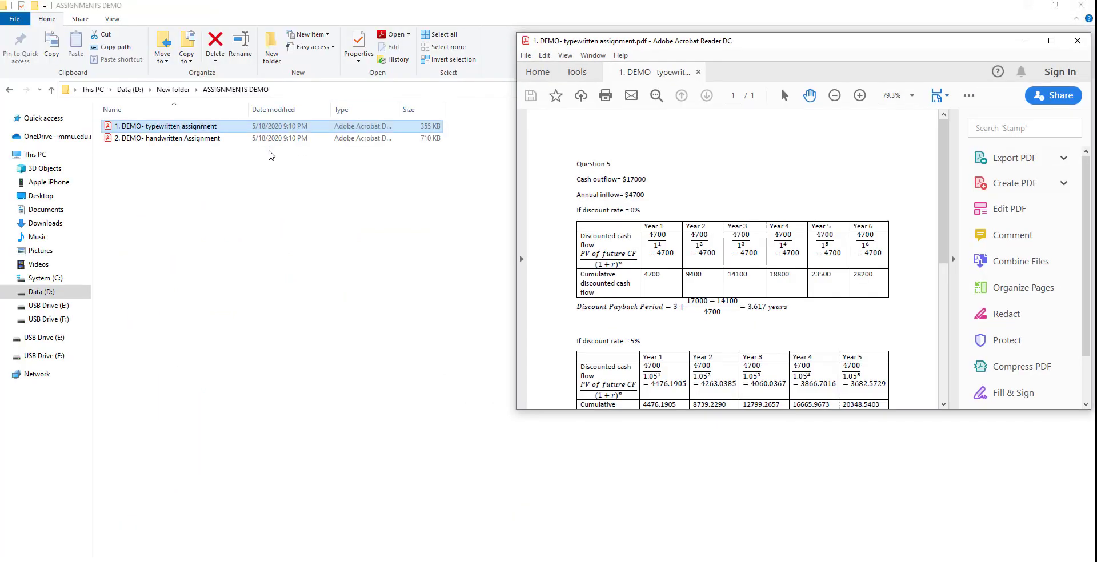
pyautogui.doubleClick(171, 138)
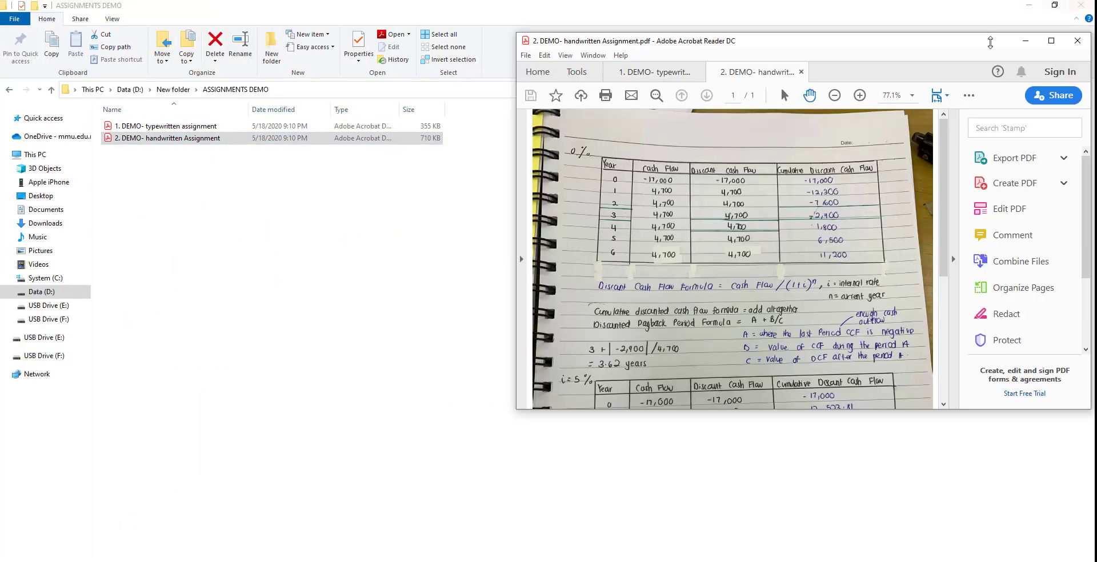
pyautogui.click(1050, 40)
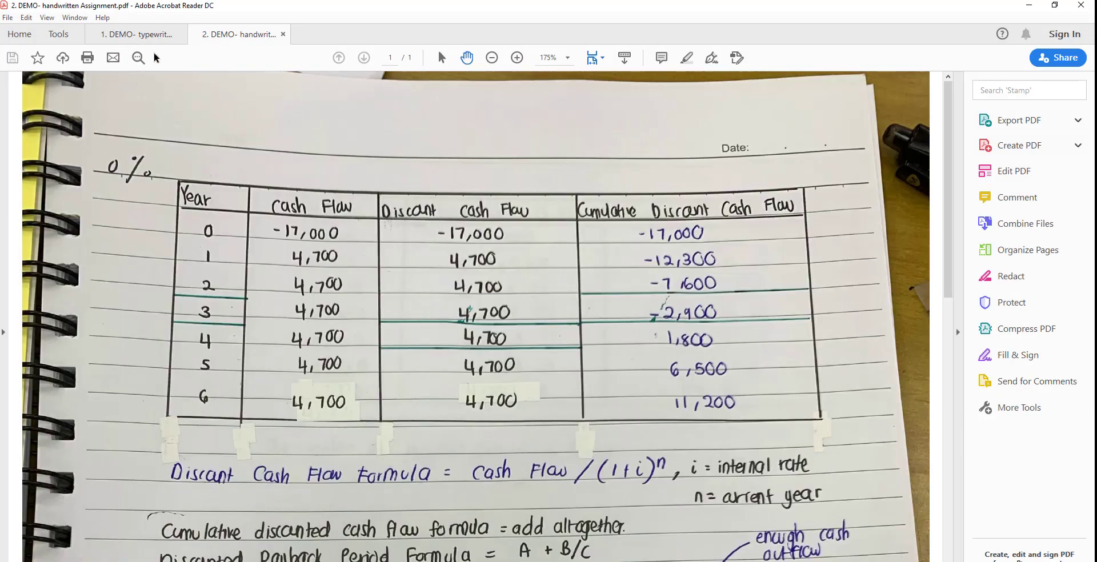
# - Display the typewritten assignment with the commenting tools turned on and the comments list hidden
pyautogui.click(140, 34)
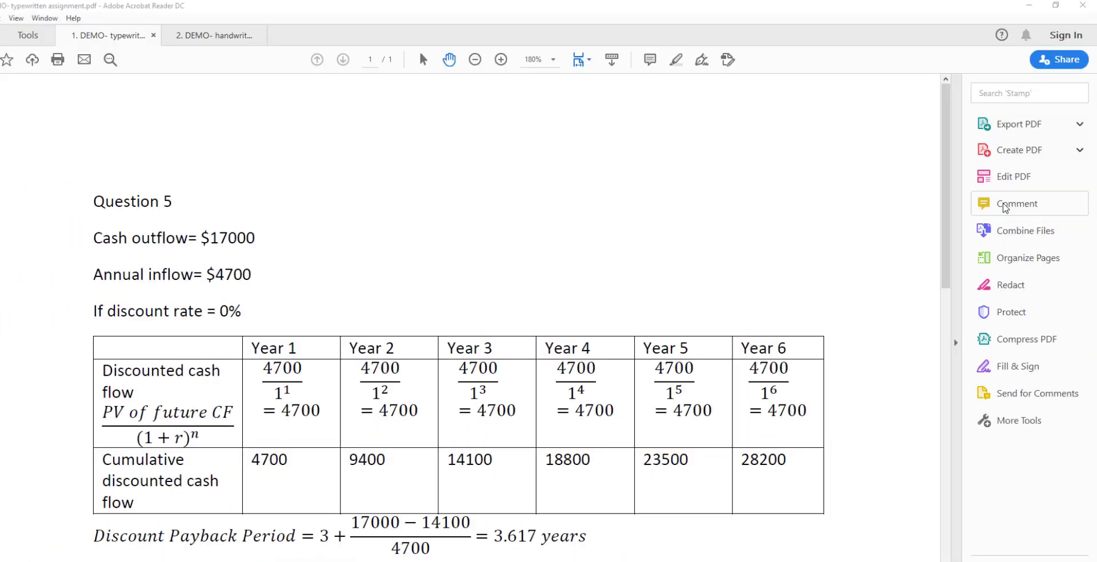
pyautogui.click(1005, 207)
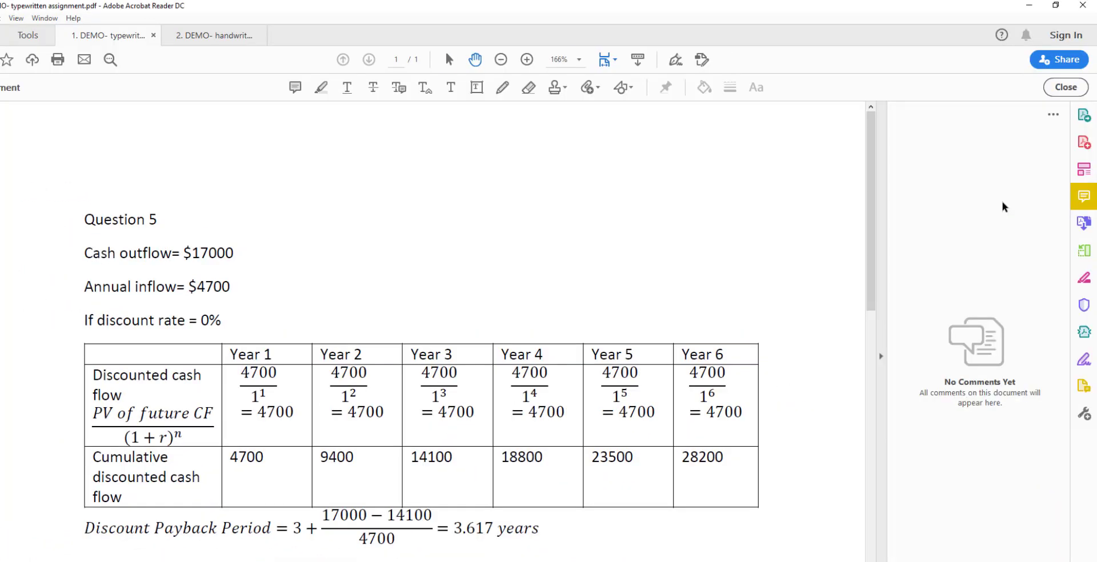
pyautogui.click(883, 355)
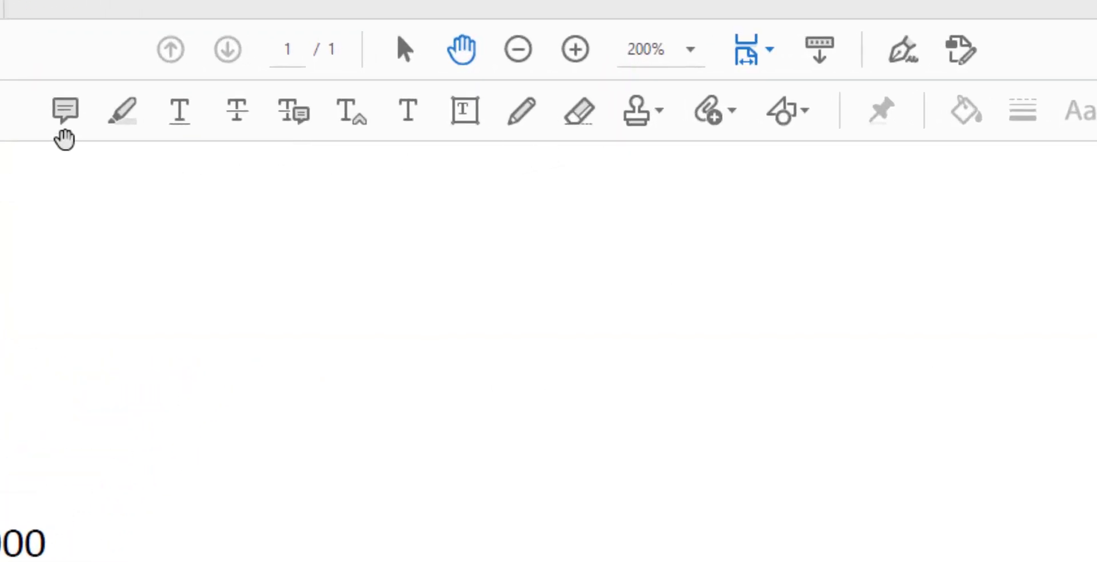
pyautogui.click(61, 121)
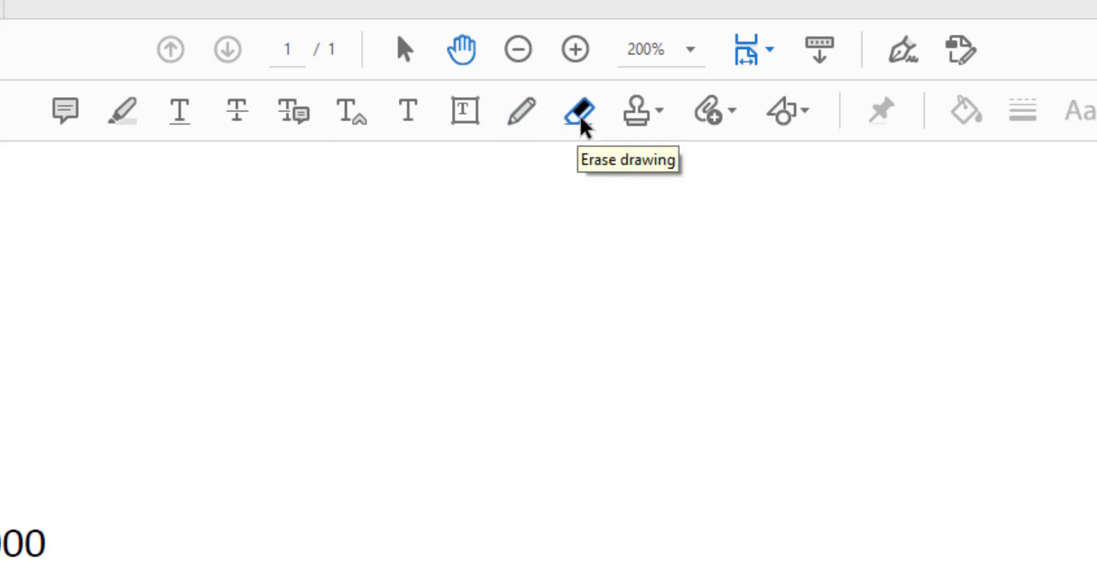
pyautogui.click(653, 122)
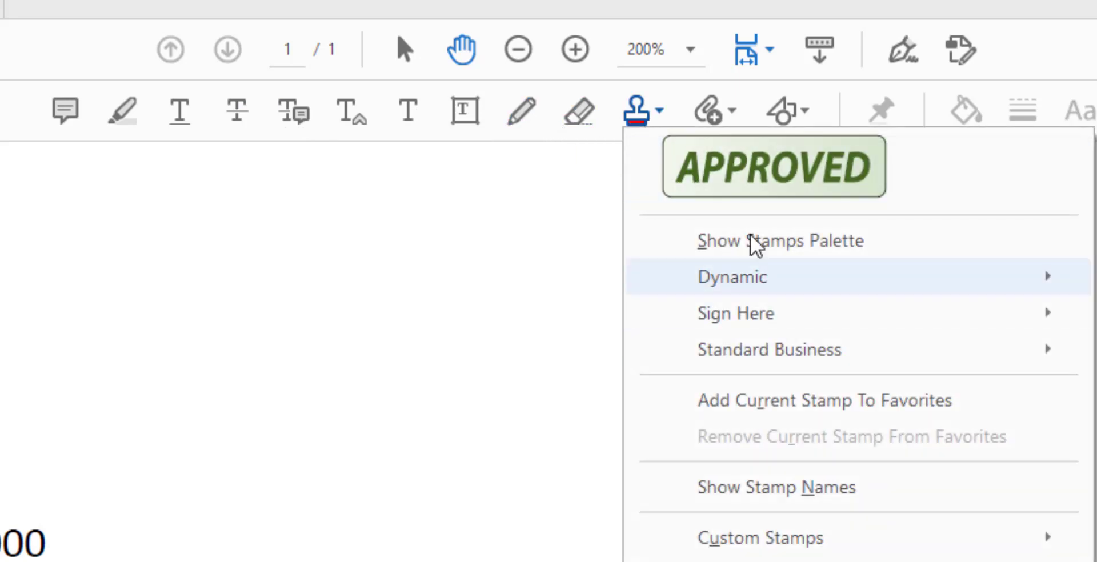
pyautogui.click(732, 111)
pyautogui.click(792, 123)
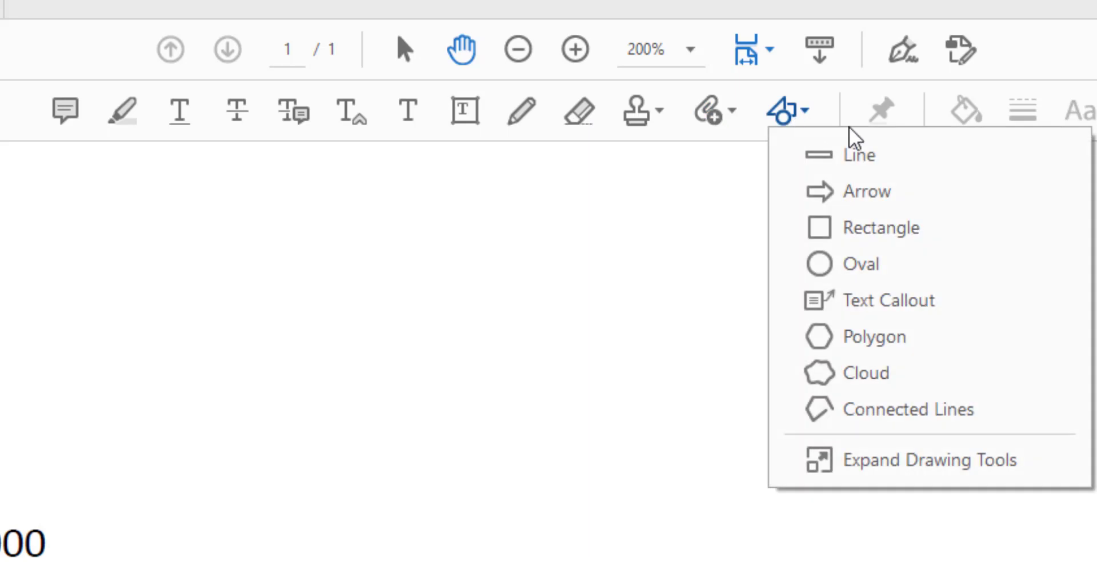
pyautogui.press('Escape')
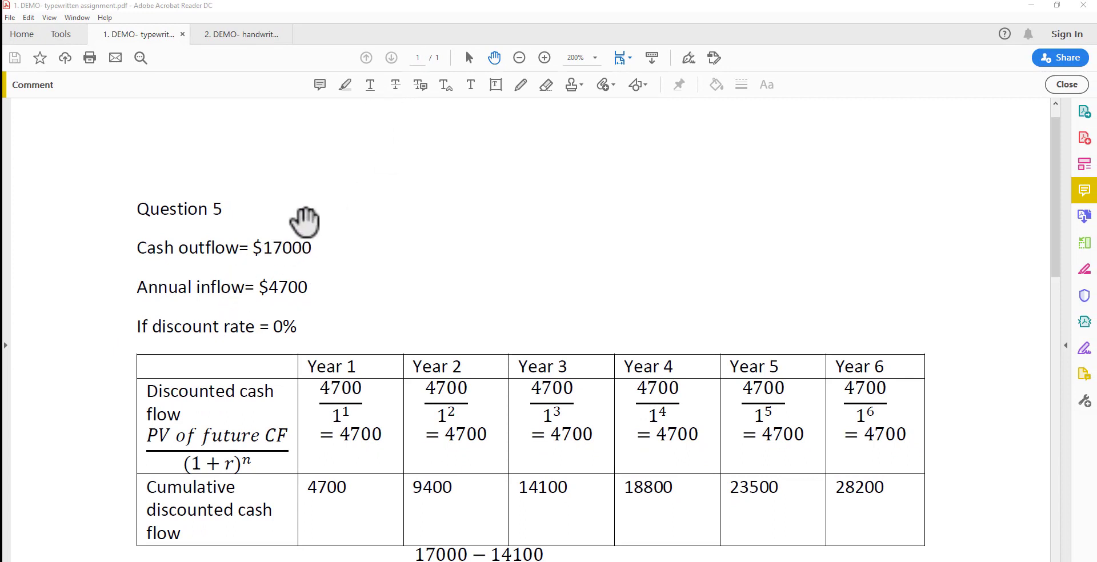
# - Strike through the $17000 cash outflow and mark the $4700 annual inflow with the Replace Text annotation
pyautogui.scroll(1, 299, 256)
pyautogui.scroll(-3, 299, 258)
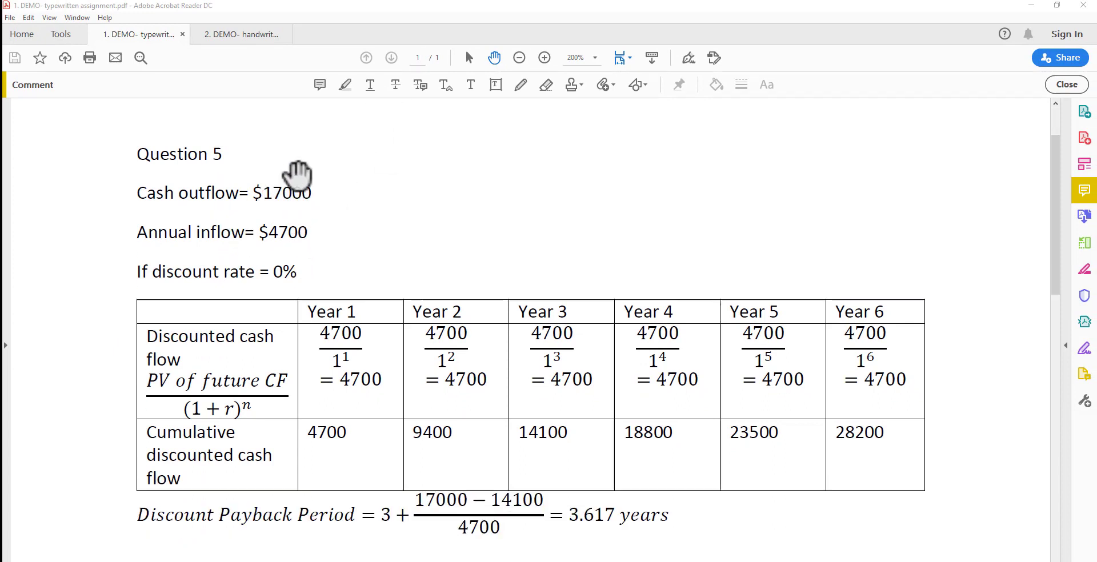
pyautogui.click(396, 85)
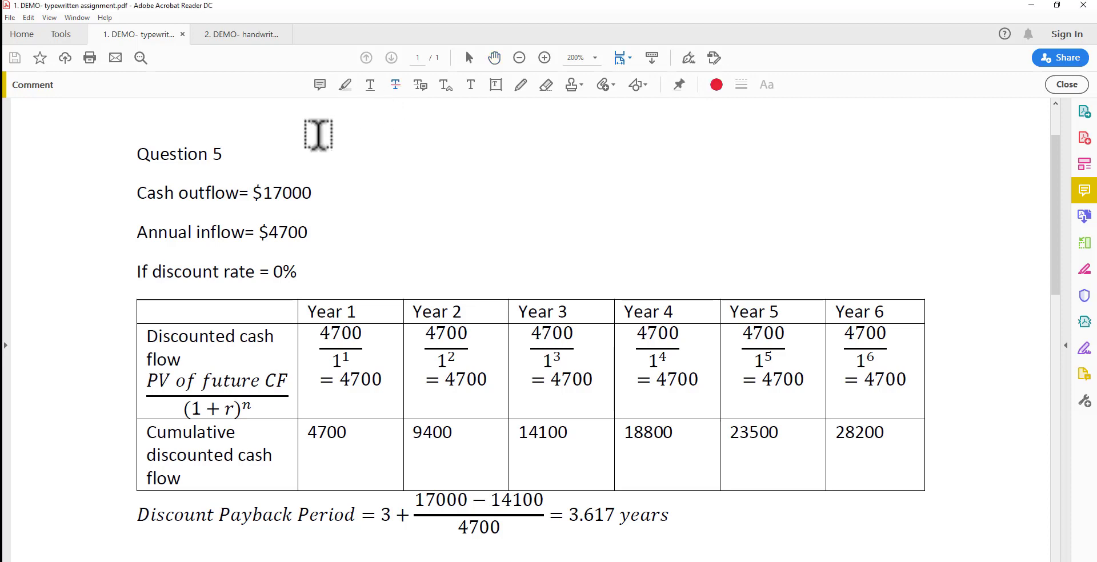
pyautogui.moveTo(255, 193); pyautogui.dragTo(310, 192)
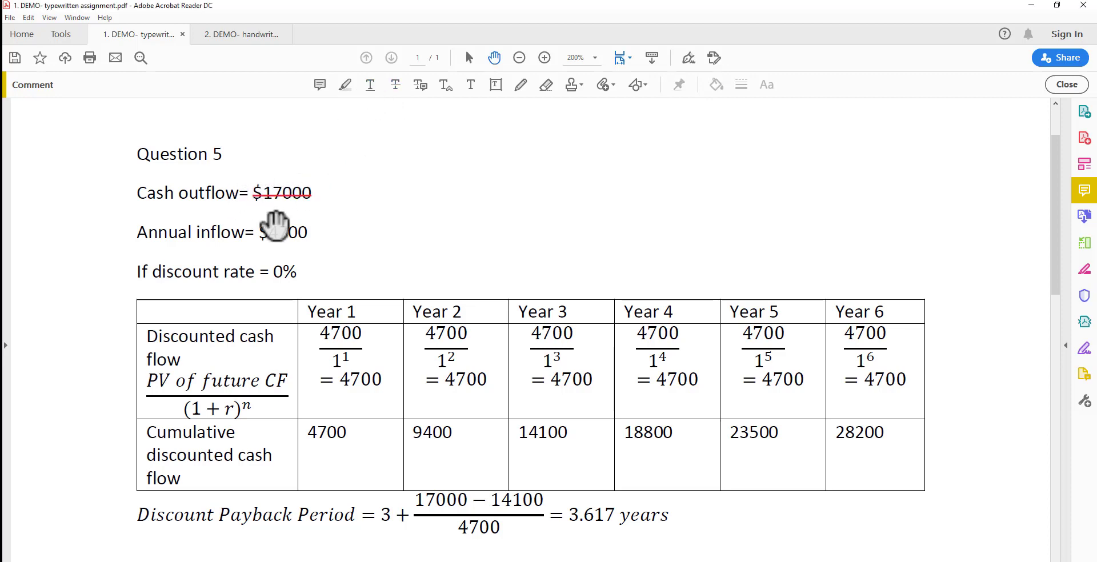
pyautogui.click(421, 85)
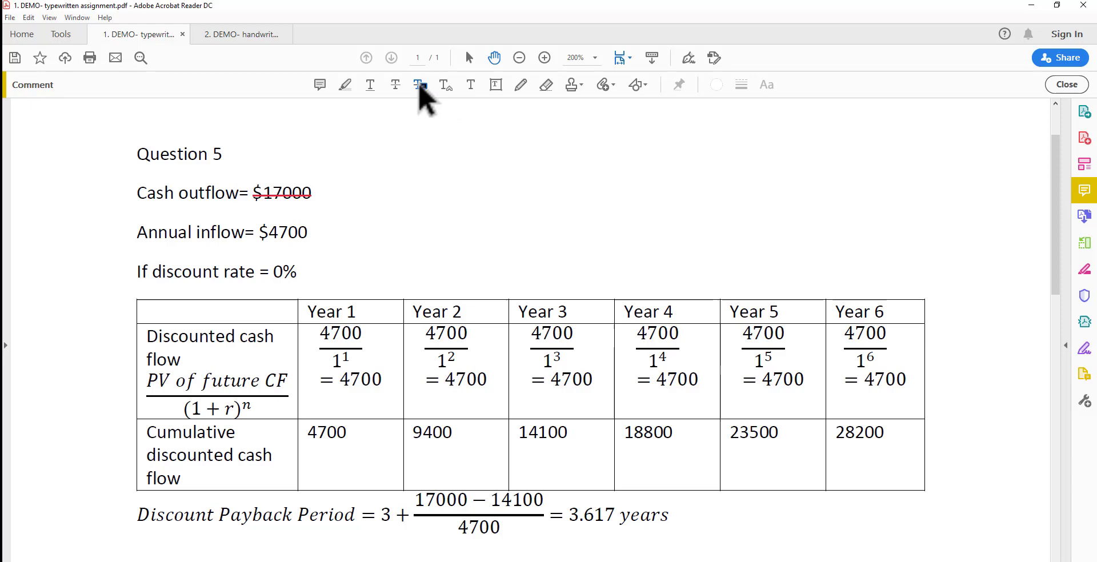
pyautogui.moveTo(263, 233); pyautogui.dragTo(310, 230)
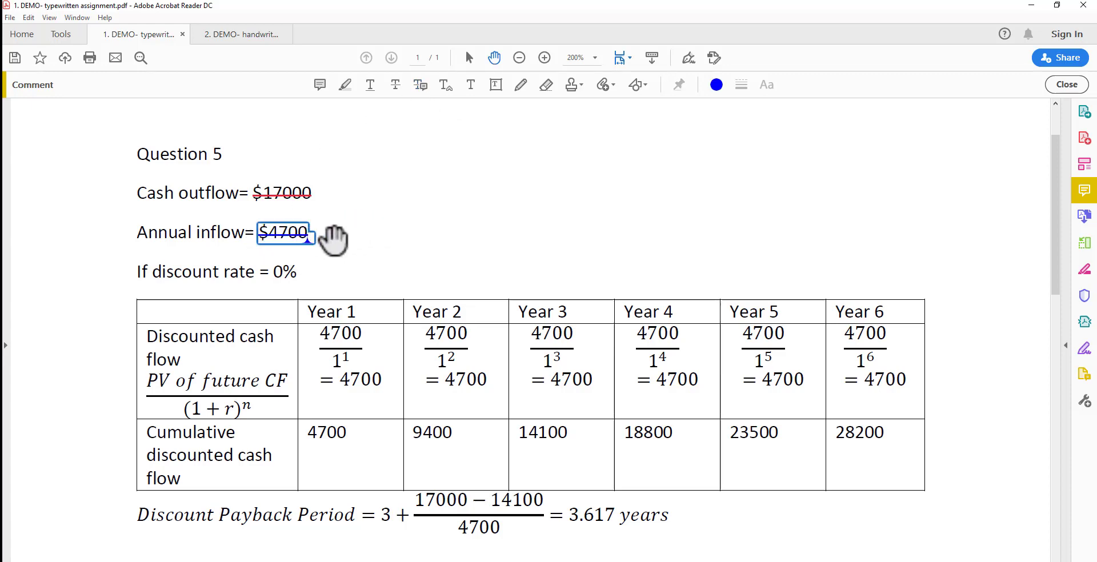
# - Add a red text box with the mark 8/10 in the blank area beside the Question 5 heading
pyautogui.scroll(-1, 326, 233)
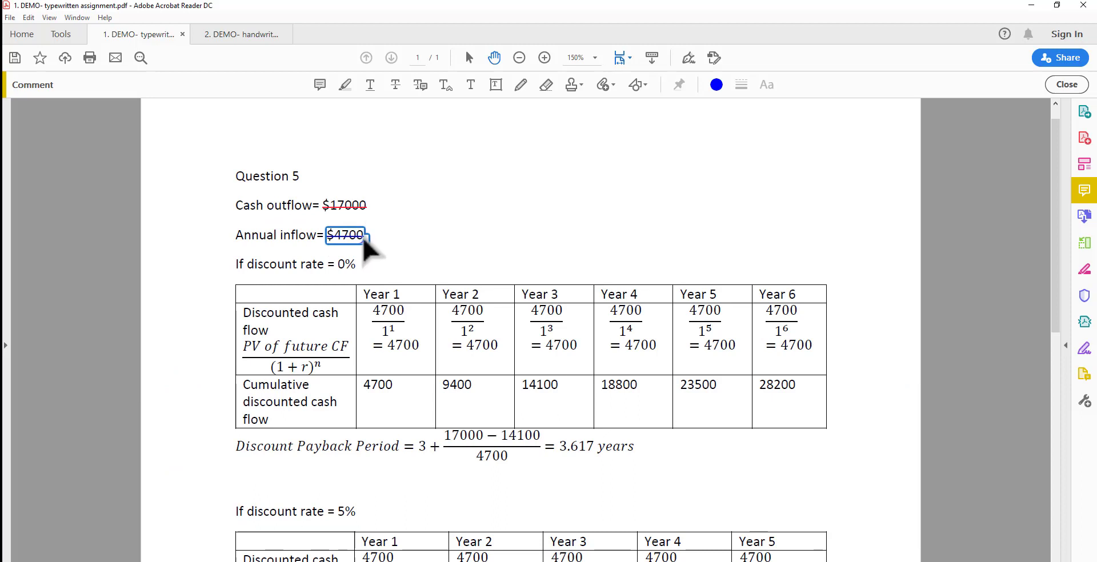
pyautogui.click(496, 85)
pyautogui.moveTo(463, 151); pyautogui.dragTo(607, 205)
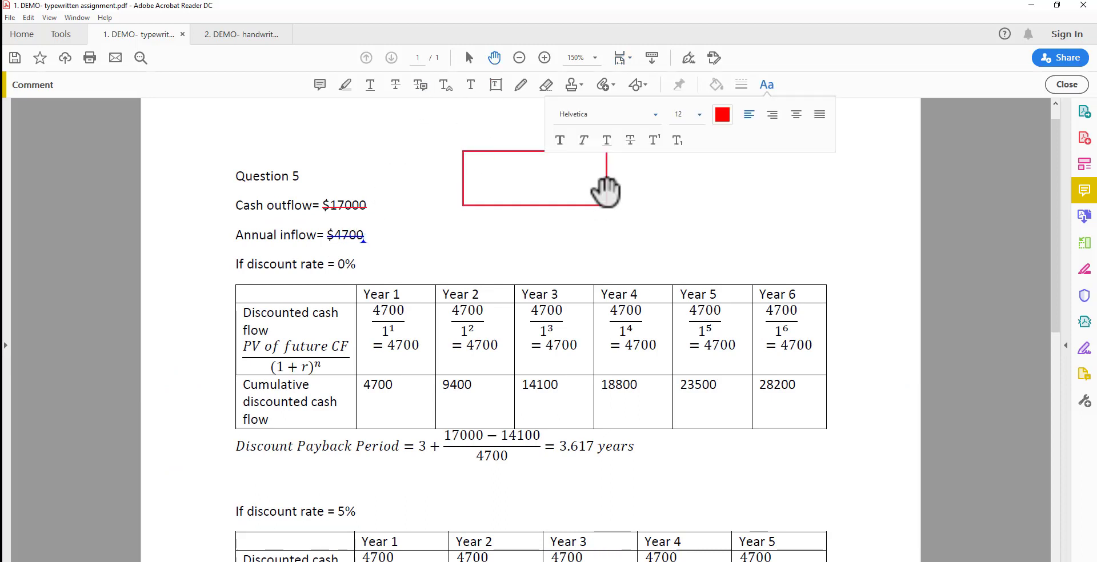
pyautogui.write('8/10')
pyautogui.scroll(-1, 420, 246)
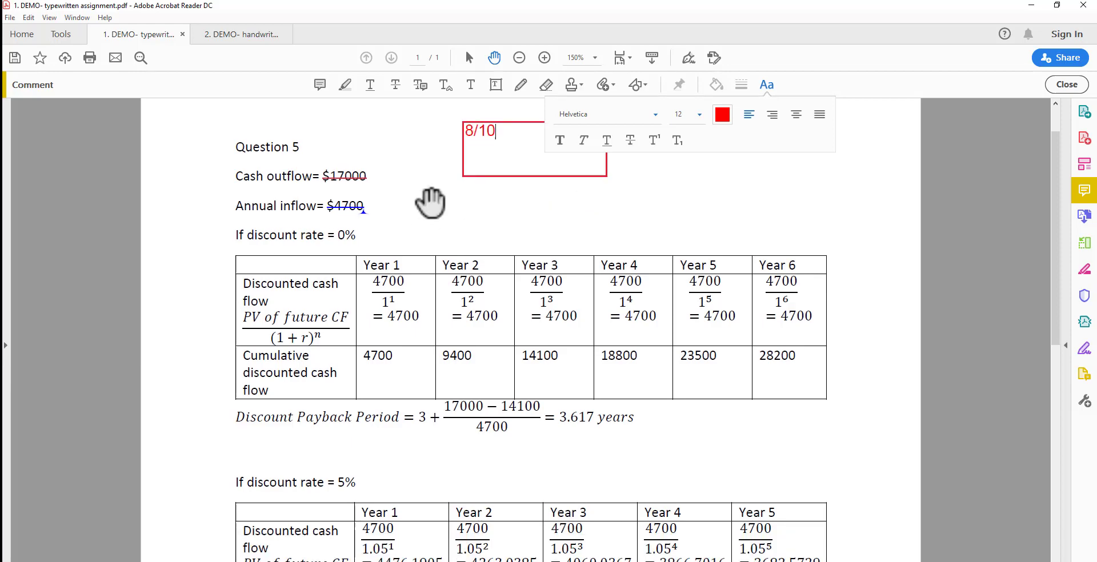
pyautogui.click(473, 188)
pyautogui.click(471, 85)
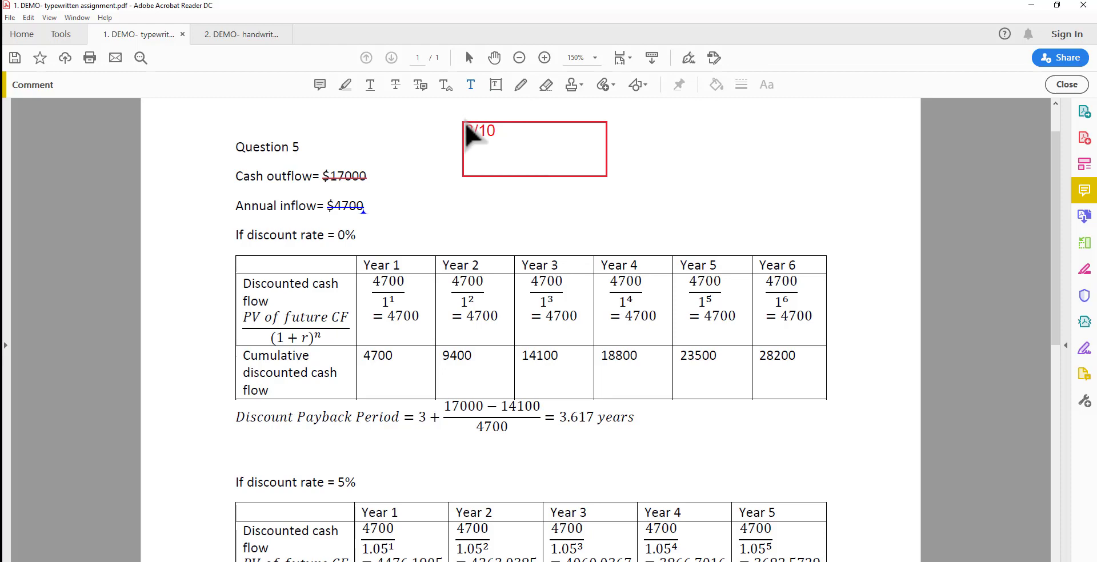
pyautogui.click(367, 269)
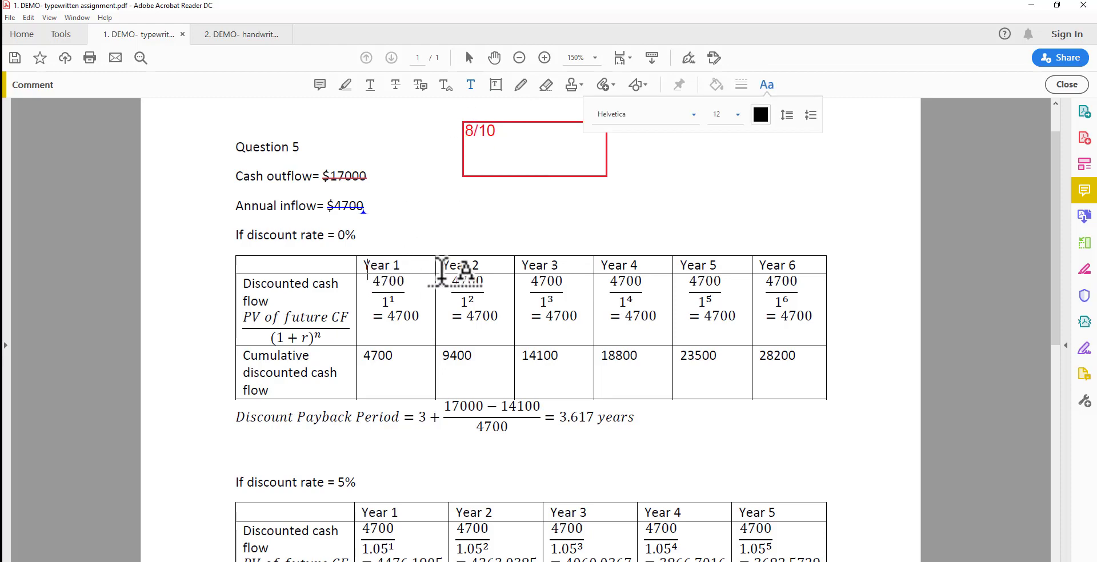
pyautogui.click(421, 85)
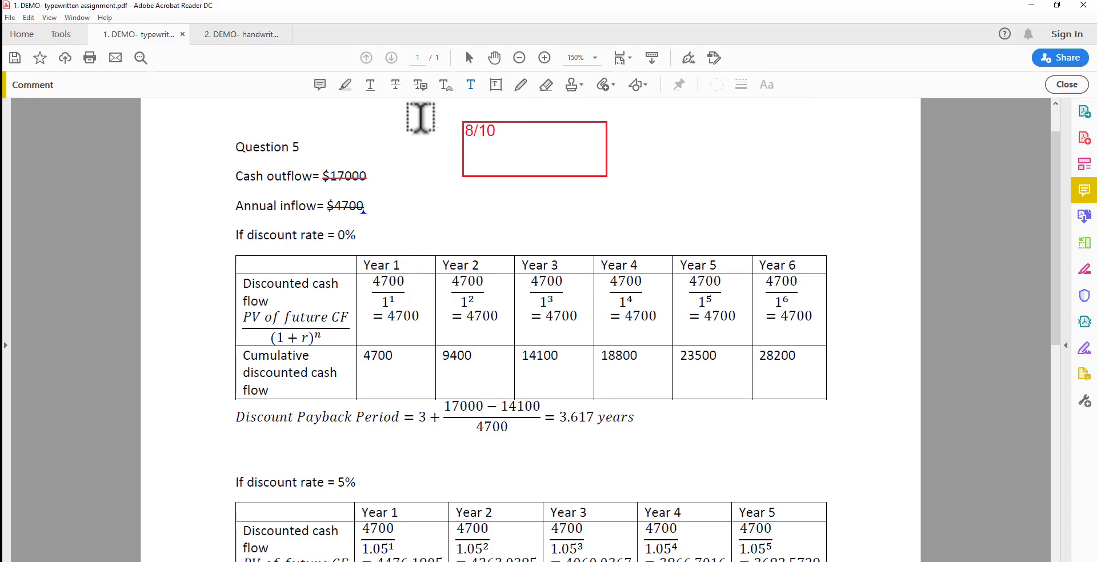
# - Draw red freehand ticks beside the $17000 cash outflow, the 0% discount rate line and the Year 3 discounted cash flow
pyautogui.moveTo(438, 266); pyautogui.dragTo(513, 258)
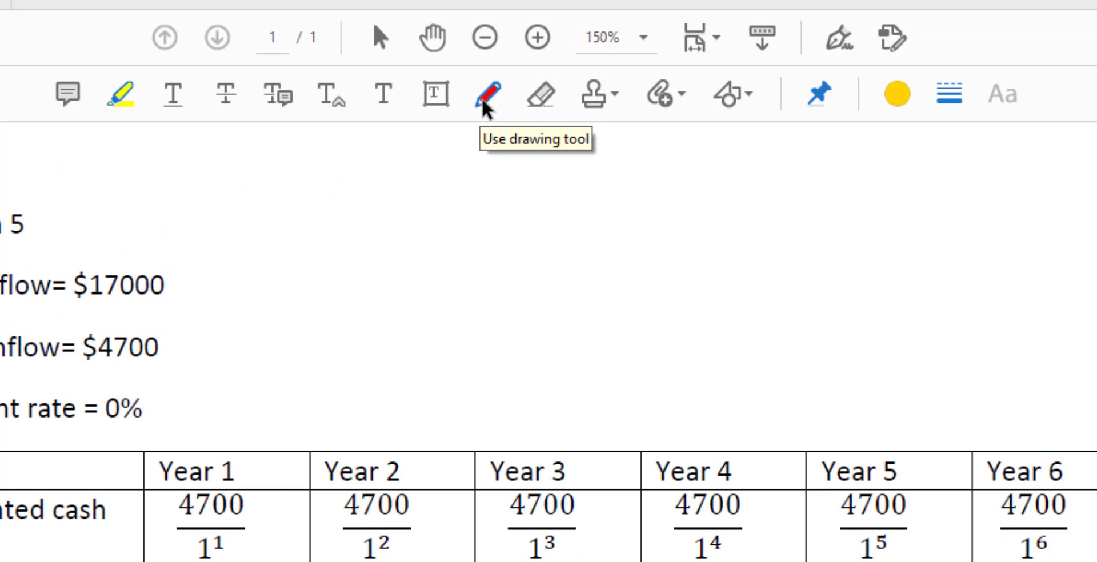
pyautogui.click(485, 106)
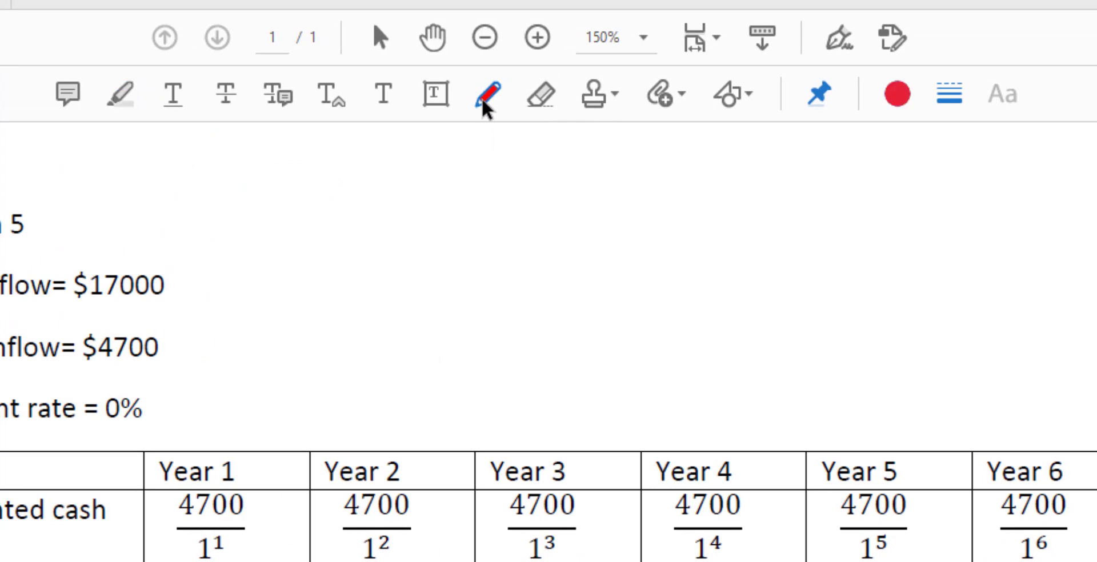
pyautogui.click(896, 97)
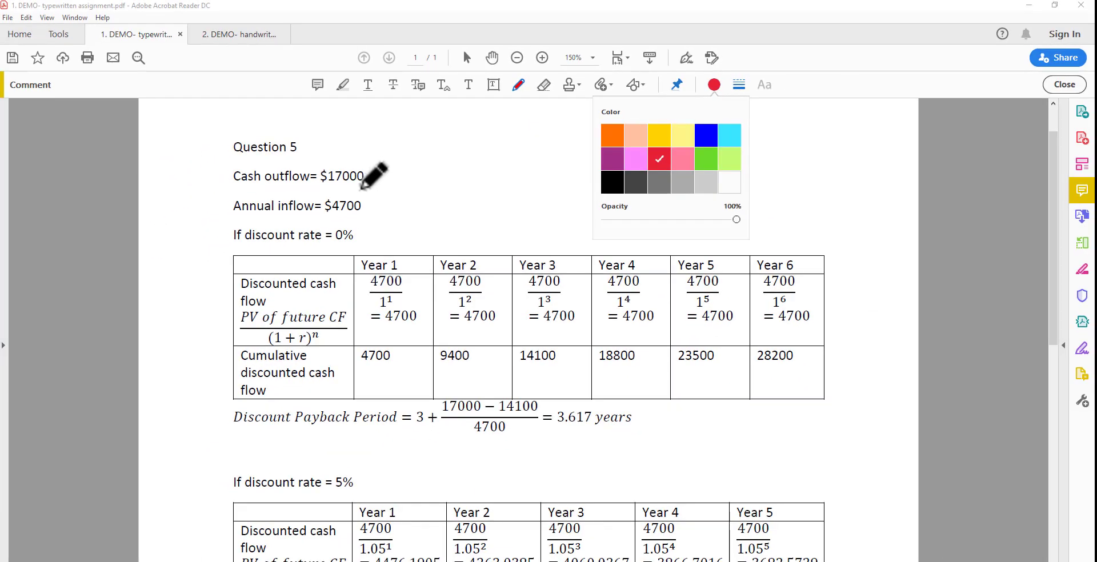
pyautogui.press('Escape')
pyautogui.moveTo(359, 187); pyautogui.dragTo(383, 169)
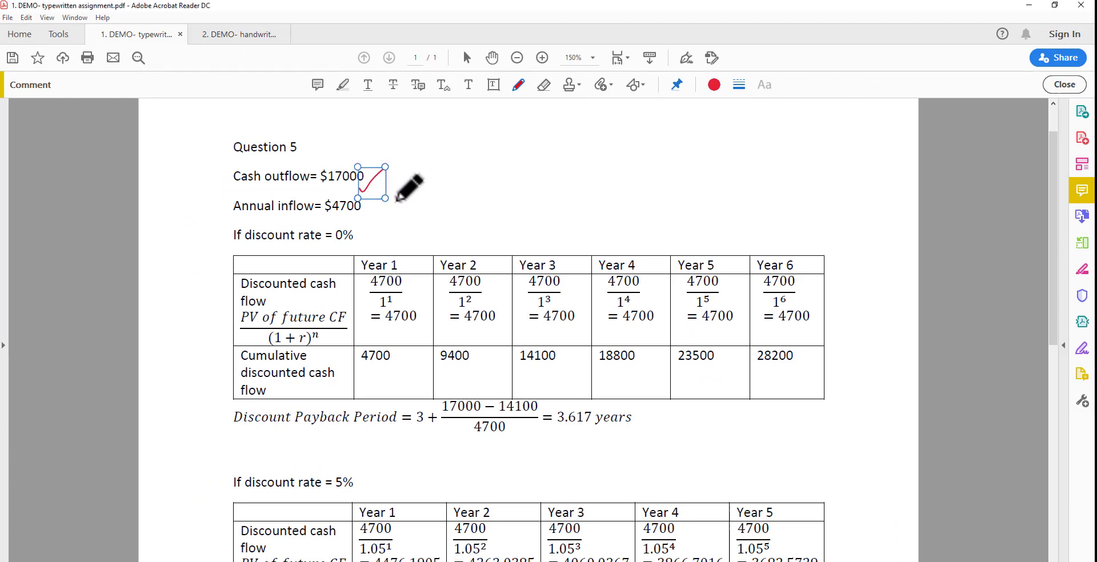
pyautogui.moveTo(354, 242); pyautogui.dragTo(373, 237)
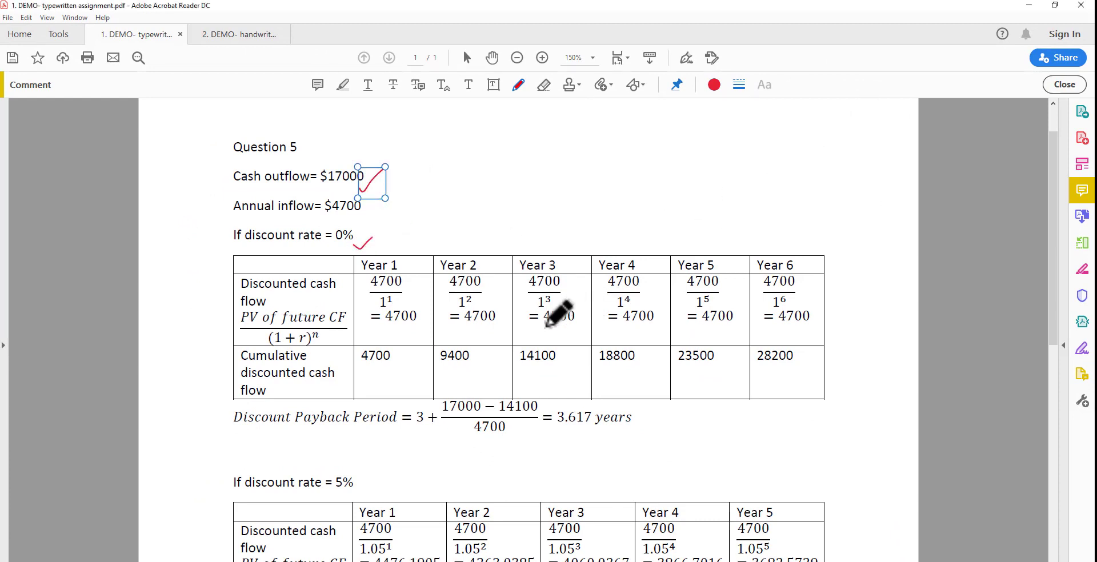
pyautogui.moveTo(547, 320); pyautogui.dragTo(576, 307)
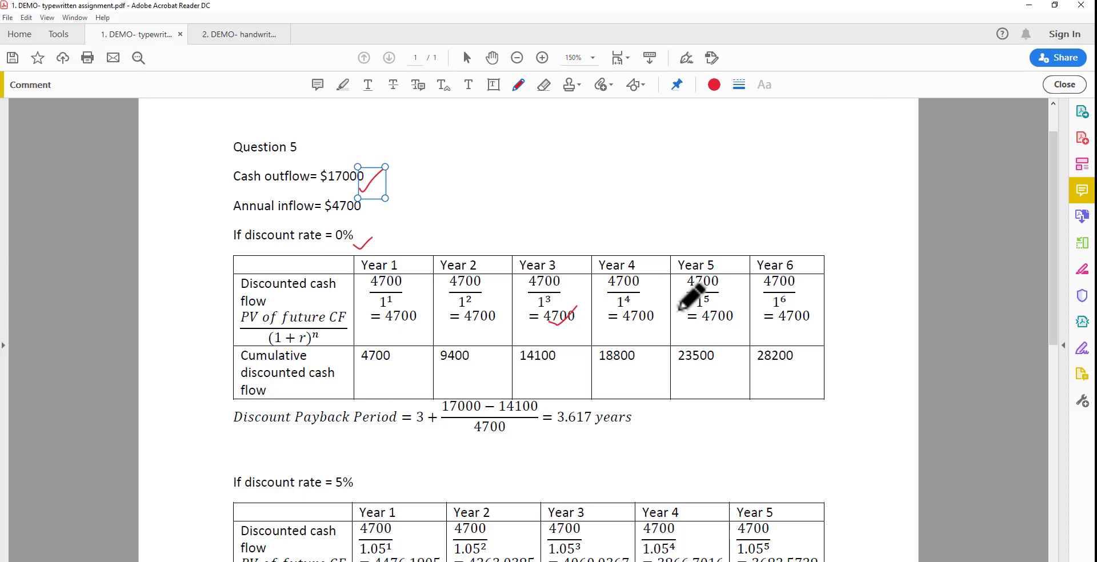
# - Draw a red cross beside the Year 4 discounted cash flow, circle the 0% payback calculation and add a double line beneath its result
pyautogui.moveTo(678, 309); pyautogui.dragTo(655, 327)
pyautogui.moveTo(557, 384)
pyautogui.mouseDown()
pyautogui.moveTo(519, 459)
pyautogui.moveTo(600, 394)
pyautogui.mouseUp()
pyautogui.moveTo(684, 438); pyautogui.dragTo(675, 440)
pyautogui.moveTo(604, 449); pyautogui.dragTo(684, 437)
pyautogui.moveTo(603, 464); pyautogui.dragTo(675, 453)
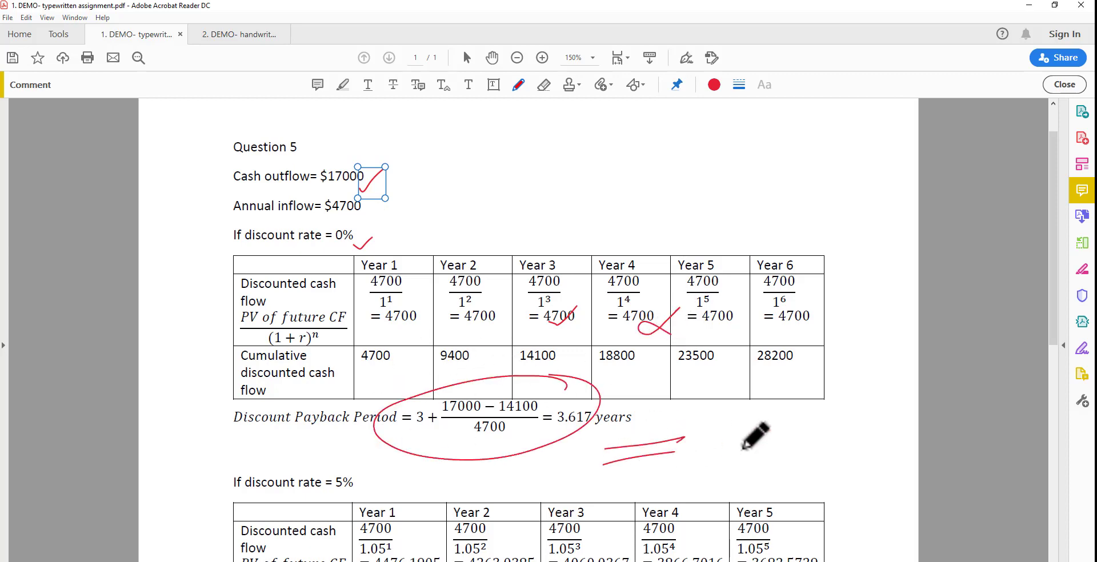
# - Handwrite the mark 8/10 in red in the blank area above the 0% table and circle it
pyautogui.scroll(-3, 735, 441)
pyautogui.scroll(4, 734, 429)
pyautogui.moveTo(663, 175)
pyautogui.mouseDown()
pyautogui.moveTo(652, 188)
pyautogui.moveTo(658, 182)
pyautogui.mouseUp()
pyautogui.moveTo(686, 174); pyautogui.dragTo(671, 246)
pyautogui.moveTo(699, 203); pyautogui.dragTo(693, 217)
pyautogui.moveTo(669, 139)
pyautogui.mouseDown()
pyautogui.moveTo(789, 171)
pyautogui.moveTo(673, 143)
pyautogui.mouseUp()
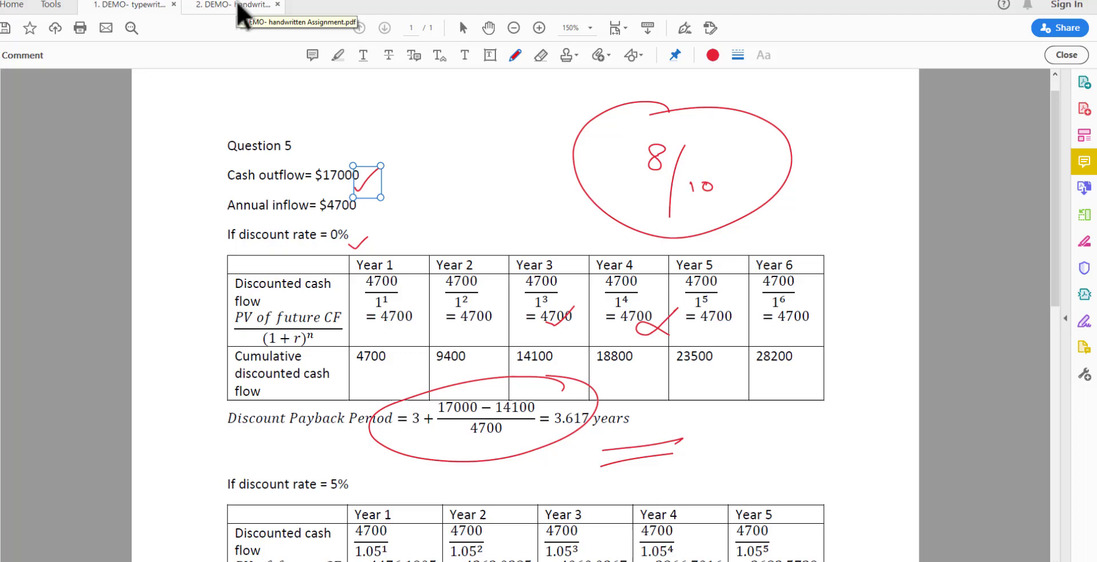
# - Display the handwritten assignment with the commenting tools turned on and the comments list hidden
pyautogui.click(239, 7)
pyautogui.scroll(-5, 439, 280)
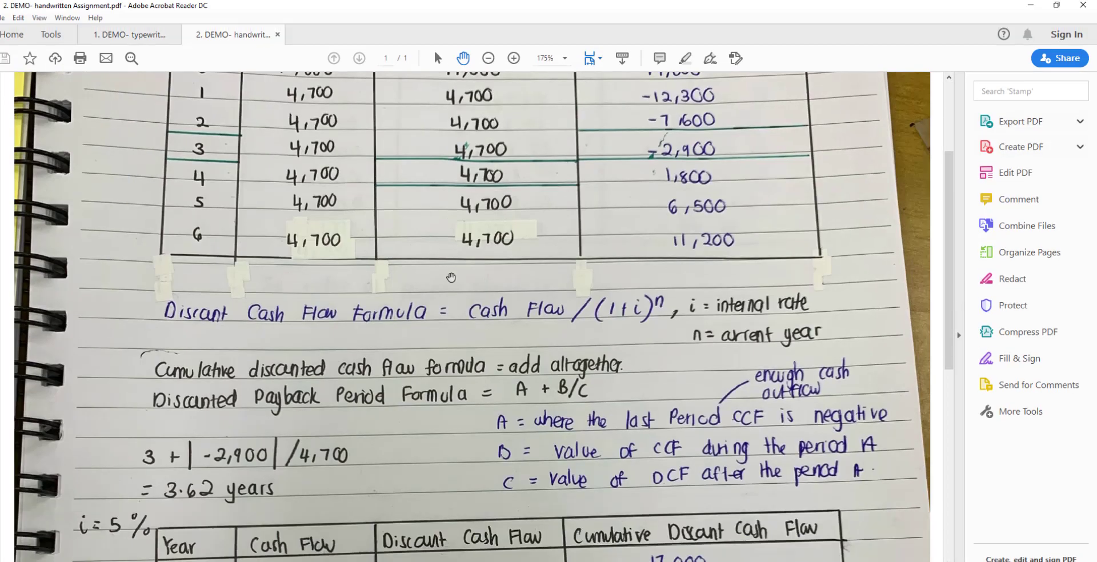
pyautogui.scroll(3, 503, 206)
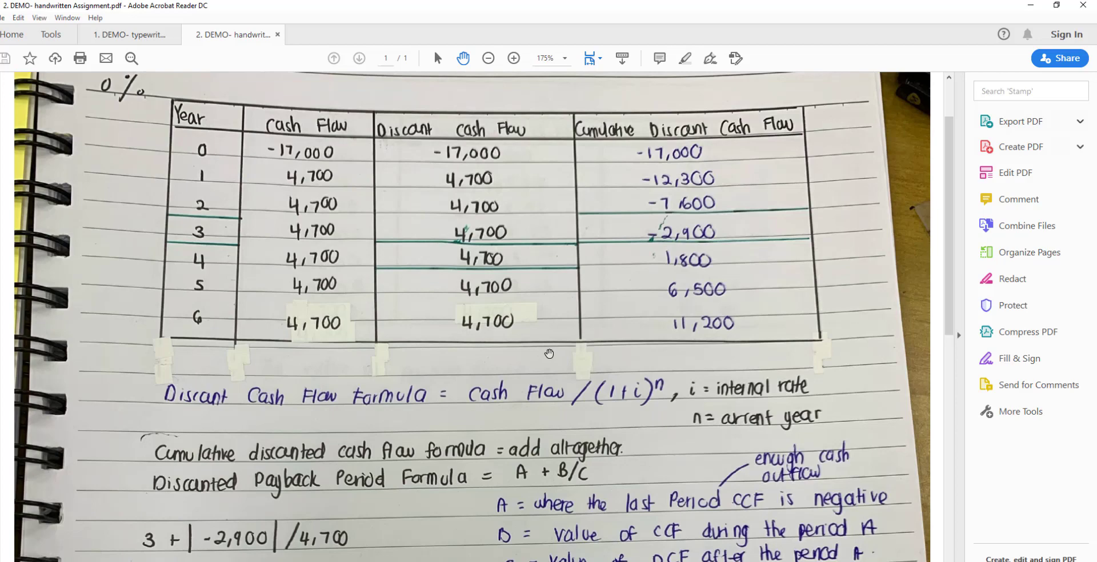
pyautogui.scroll(3, 550, 354)
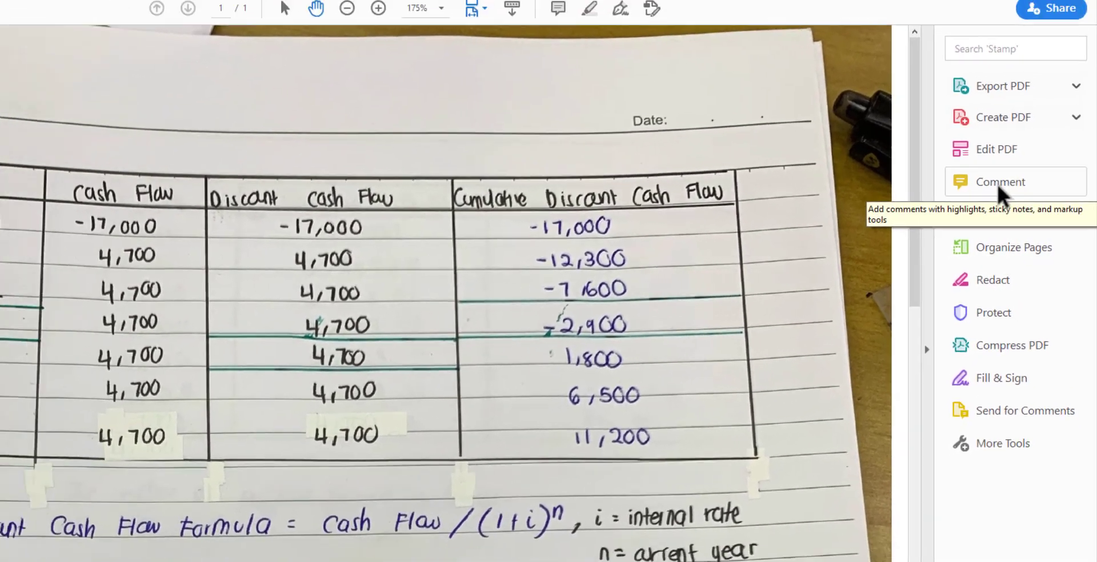
pyautogui.click(982, 172)
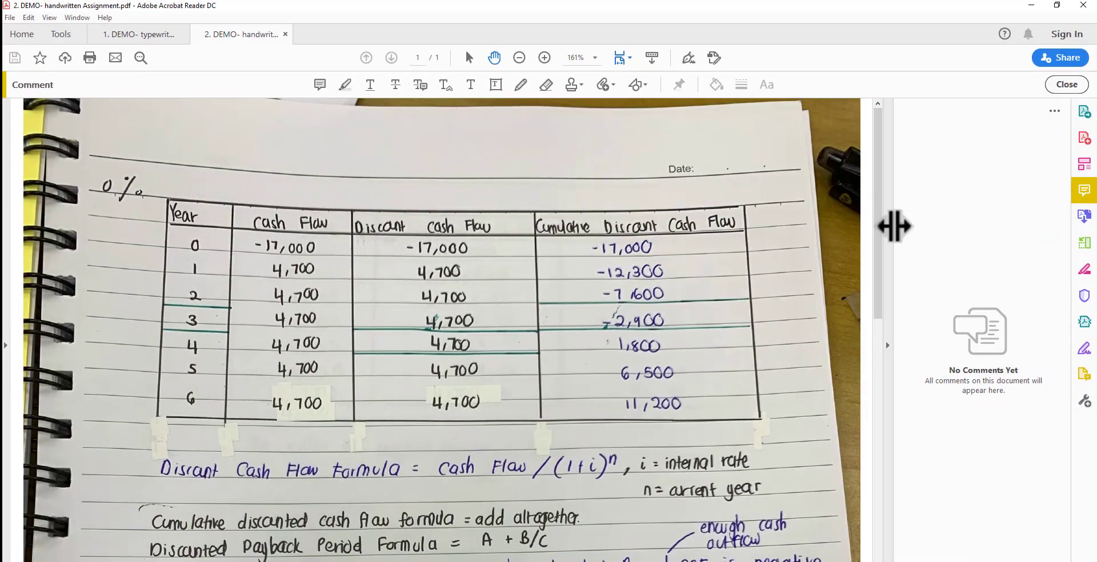
pyautogui.click(888, 346)
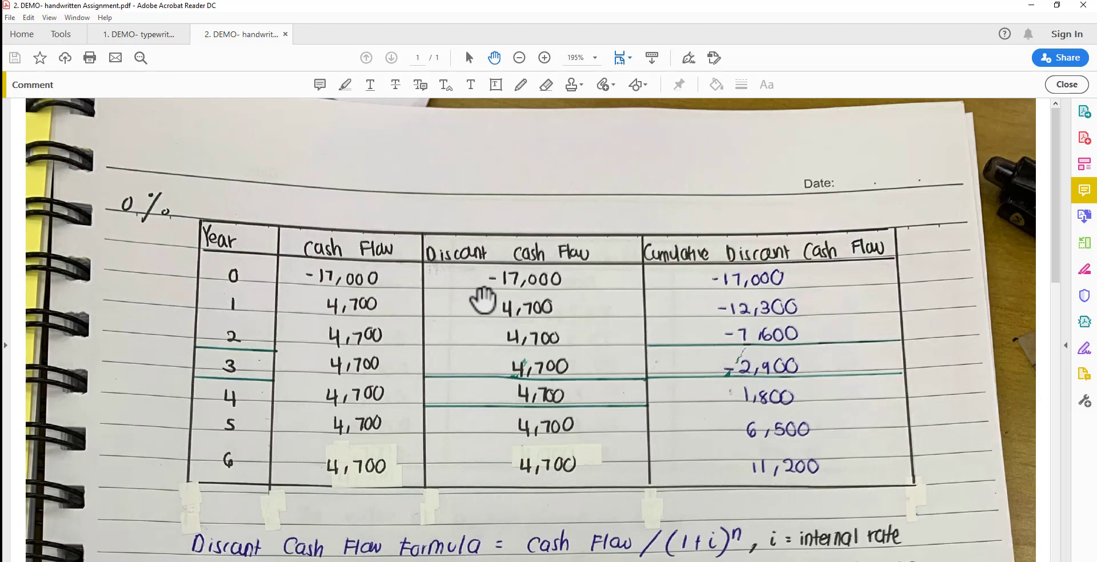
# - Try the strikethrough tool on the handwritten -17,000 in the Year 0 cash flow
pyautogui.scroll(-3, 473, 302)
pyautogui.scroll(3, 472, 301)
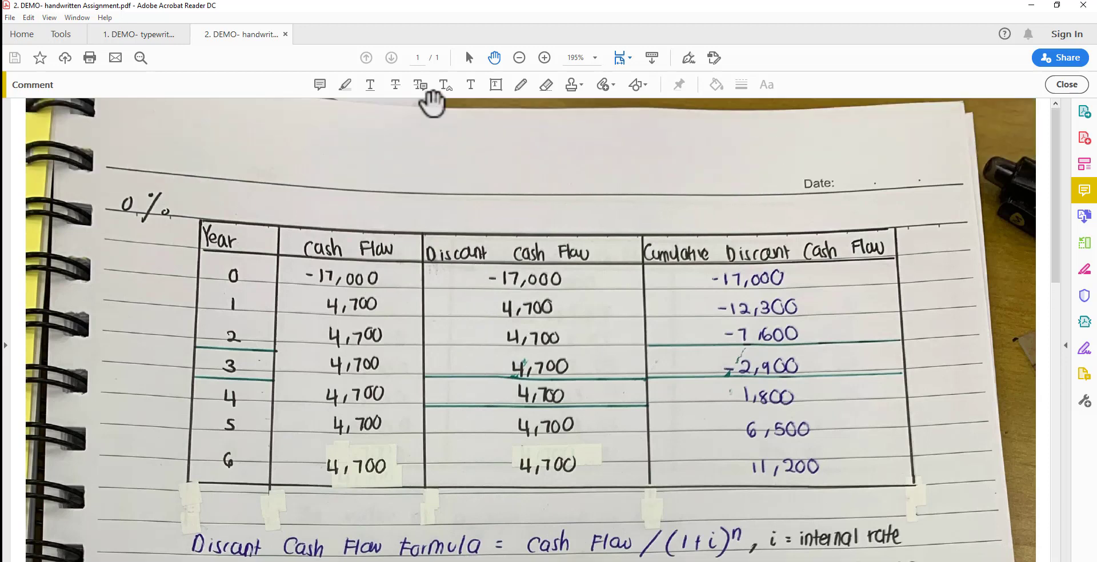
pyautogui.click(400, 87)
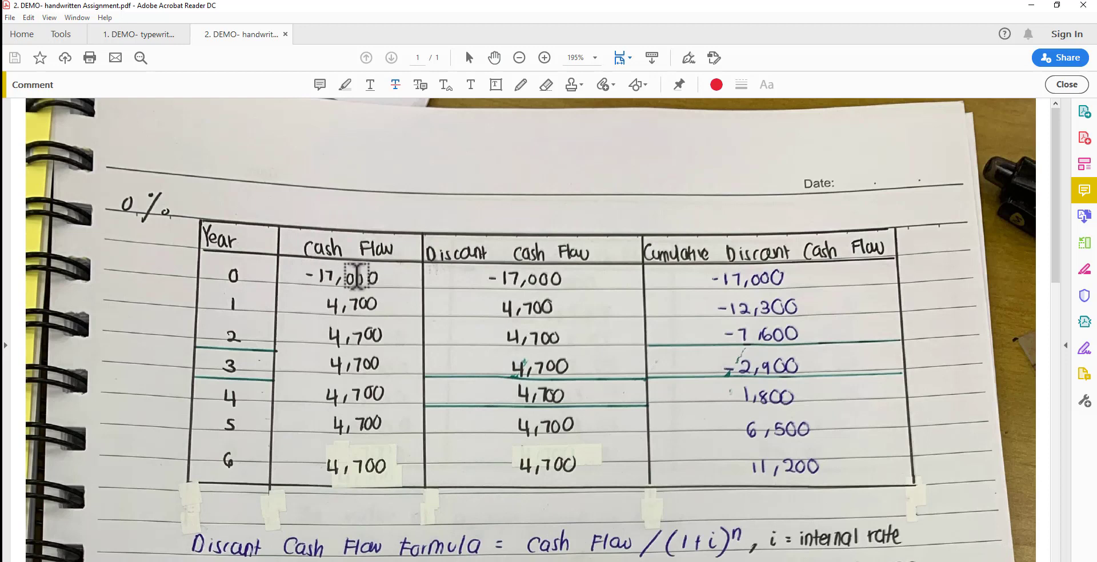
pyautogui.scroll(-1, 392, 301)
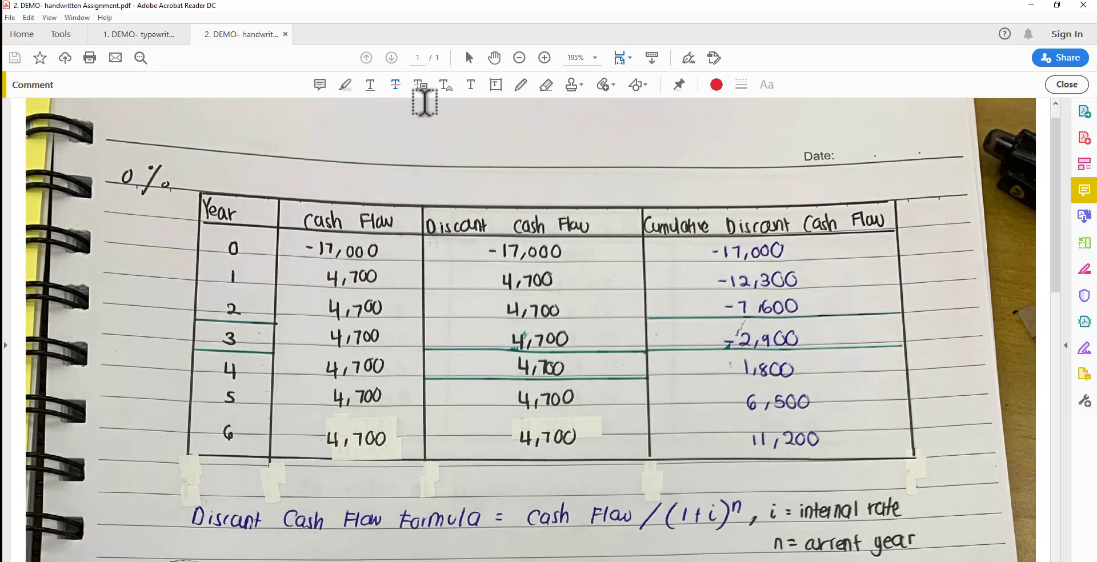
# - Draw red freehand ticks beside the -17,000 cash flow, the Year 2 discounted 4,700, -2,900 and 11,200, and circle the Year 6 discounted 4,700
pyautogui.click(521, 85)
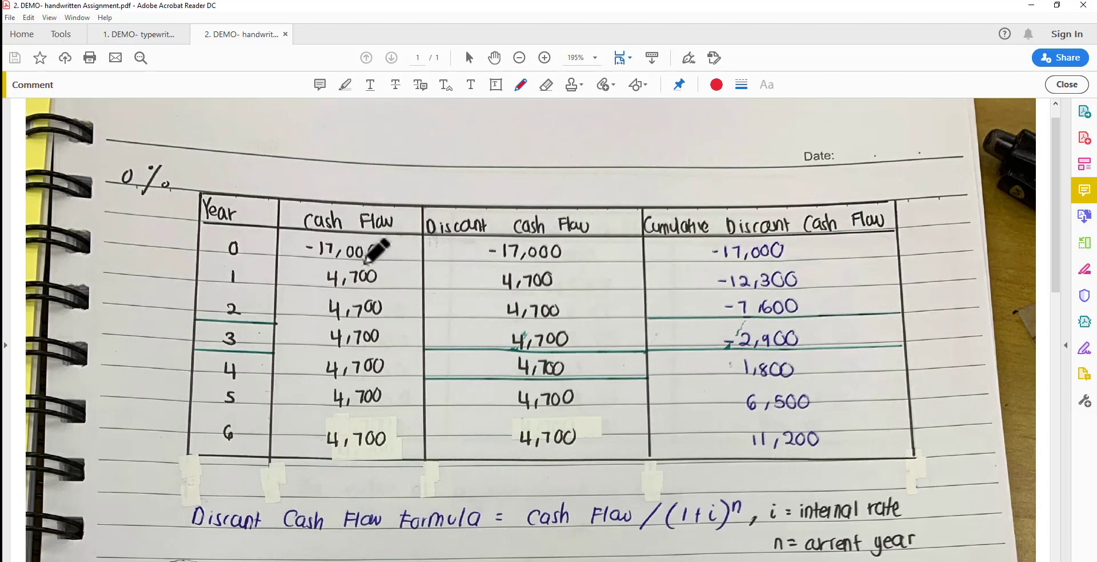
pyautogui.moveTo(365, 262); pyautogui.dragTo(375, 265)
pyautogui.moveTo(612, 298); pyautogui.dragTo(647, 277)
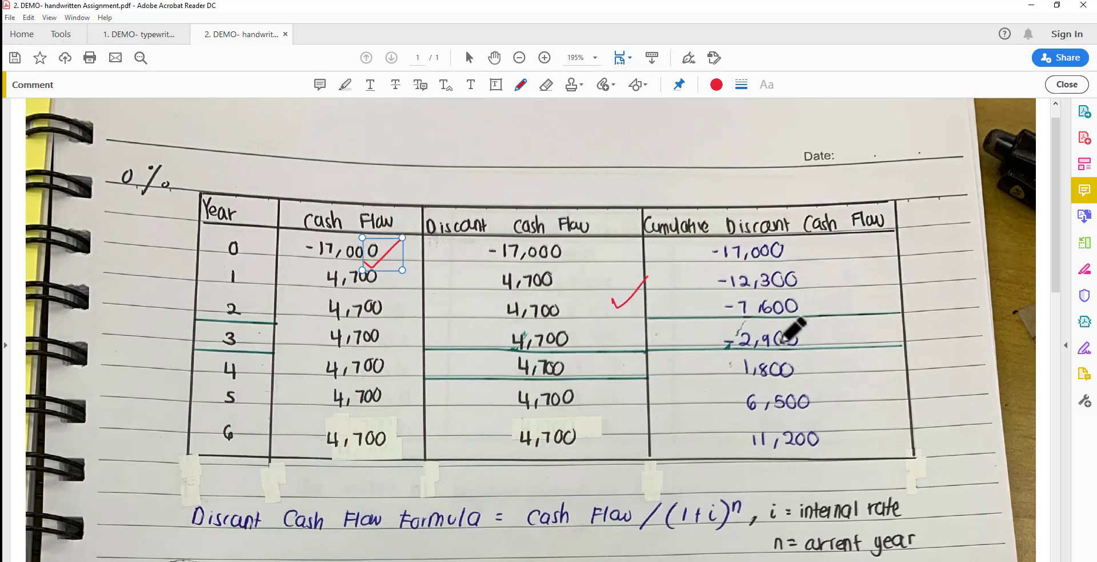
pyautogui.moveTo(766, 345); pyautogui.dragTo(808, 329)
pyautogui.moveTo(757, 448); pyautogui.dragTo(782, 432)
pyautogui.moveTo(503, 404); pyautogui.dragTo(472, 406)
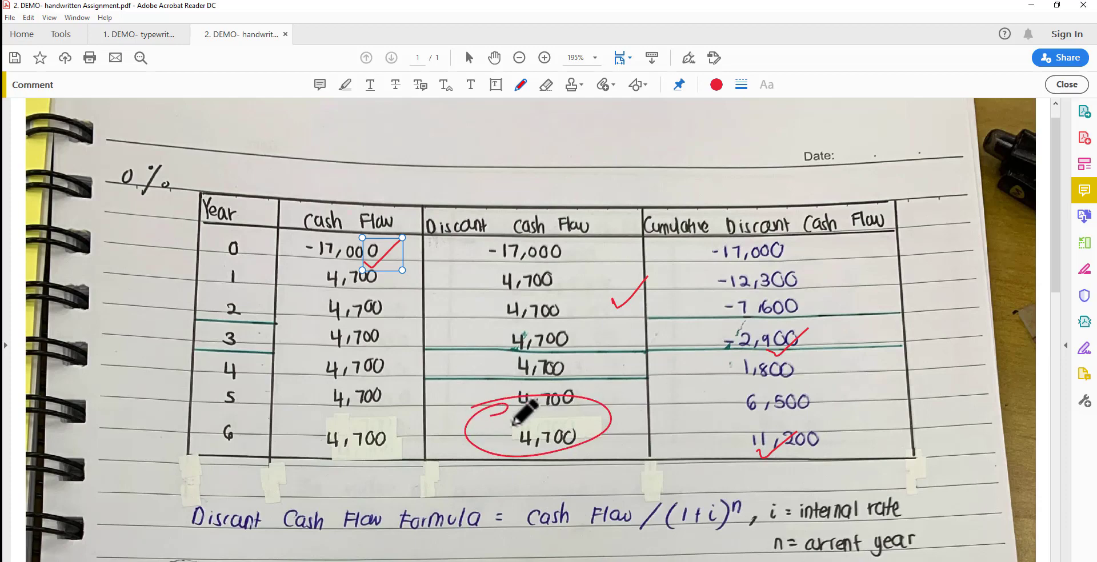
# - Circle the right side of the discounted cash flow formula, cross its label and tick the payback calculation in red
pyautogui.scroll(-3, 508, 422)
pyautogui.moveTo(727, 379)
pyautogui.mouseDown()
pyautogui.moveTo(715, 444)
pyautogui.moveTo(738, 357)
pyautogui.mouseUp()
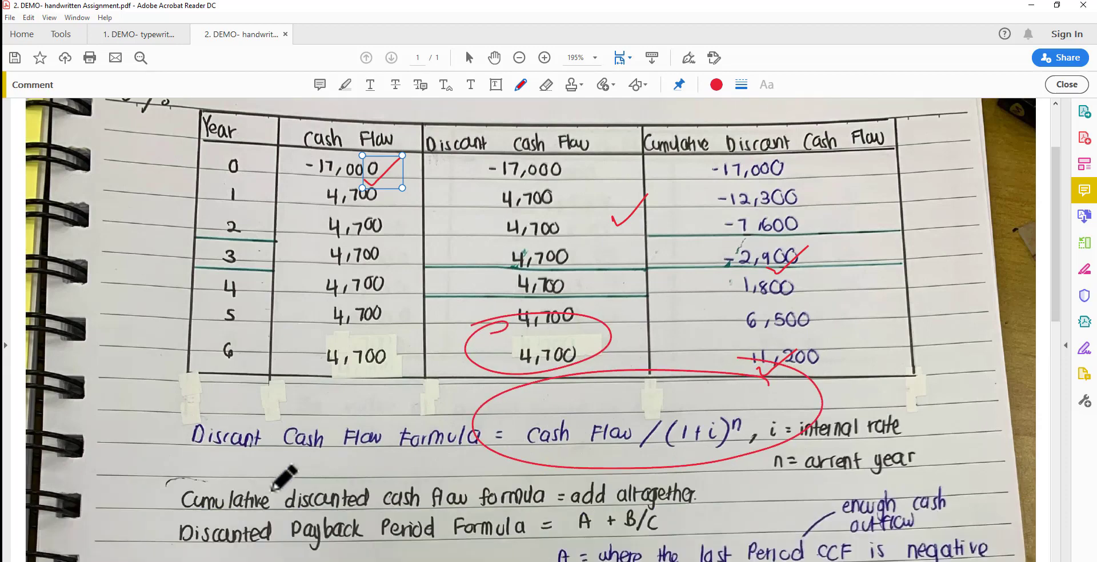
pyautogui.moveTo(352, 419)
pyautogui.mouseDown()
pyautogui.moveTo(330, 467)
pyautogui.moveTo(347, 469)
pyautogui.mouseUp()
pyautogui.scroll(-4, 372, 468)
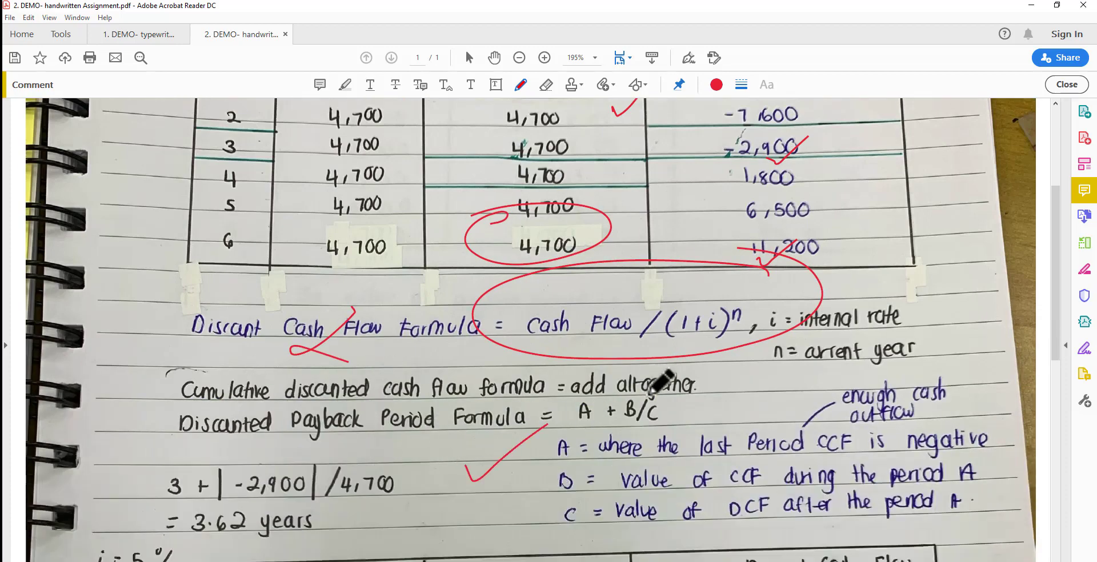
# - Handwrite the mark 8/10 in red above the table near the Date field and circle it
pyautogui.scroll(6, 674, 395)
pyautogui.scroll(2, 674, 392)
pyautogui.moveTo(733, 155)
pyautogui.mouseDown()
pyautogui.moveTo(718, 155)
pyautogui.moveTo(732, 222)
pyautogui.mouseUp()
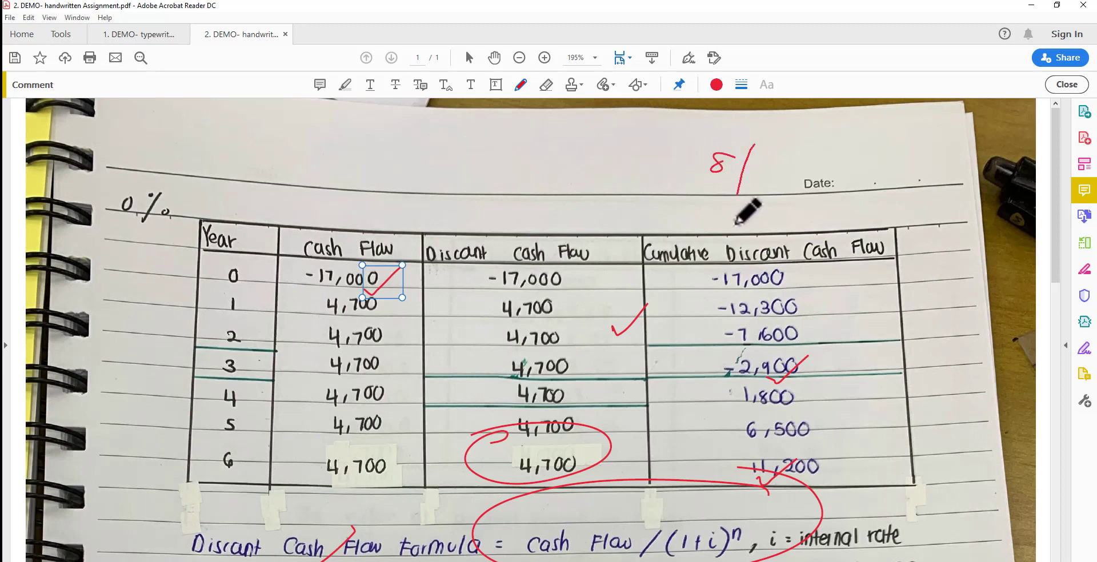
pyautogui.moveTo(760, 188); pyautogui.dragTo(777, 193)
pyautogui.moveTo(721, 136)
pyautogui.mouseDown()
pyautogui.moveTo(863, 151)
pyautogui.moveTo(721, 136)
pyautogui.mouseUp()
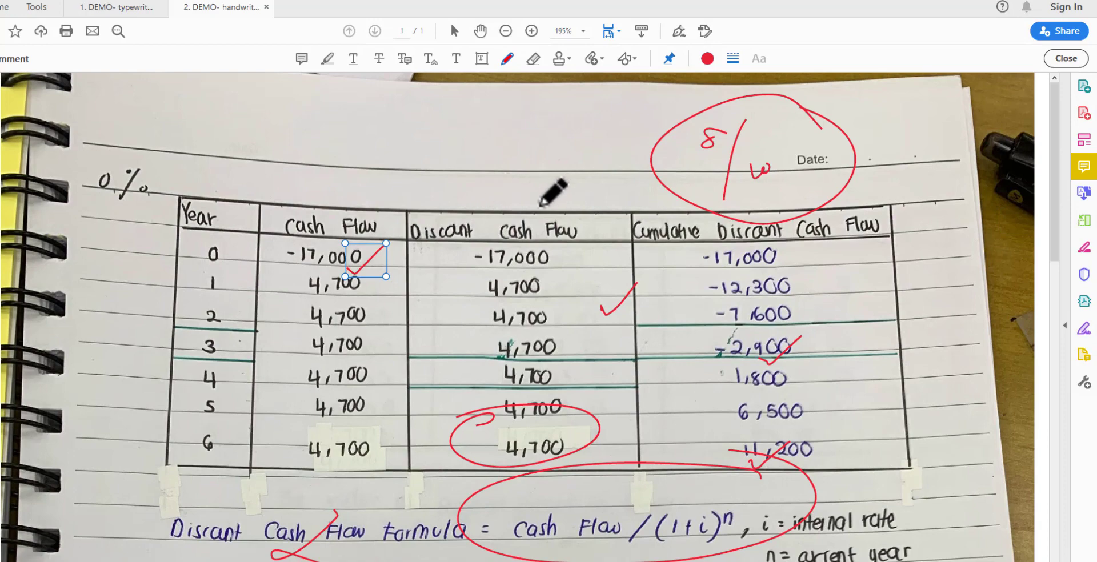
# - Save the marked handwritten assignment in the ASSIGNMENTS DEMO folder under its existing name, replacing the original file
pyautogui.scroll(-1, 549, 191)
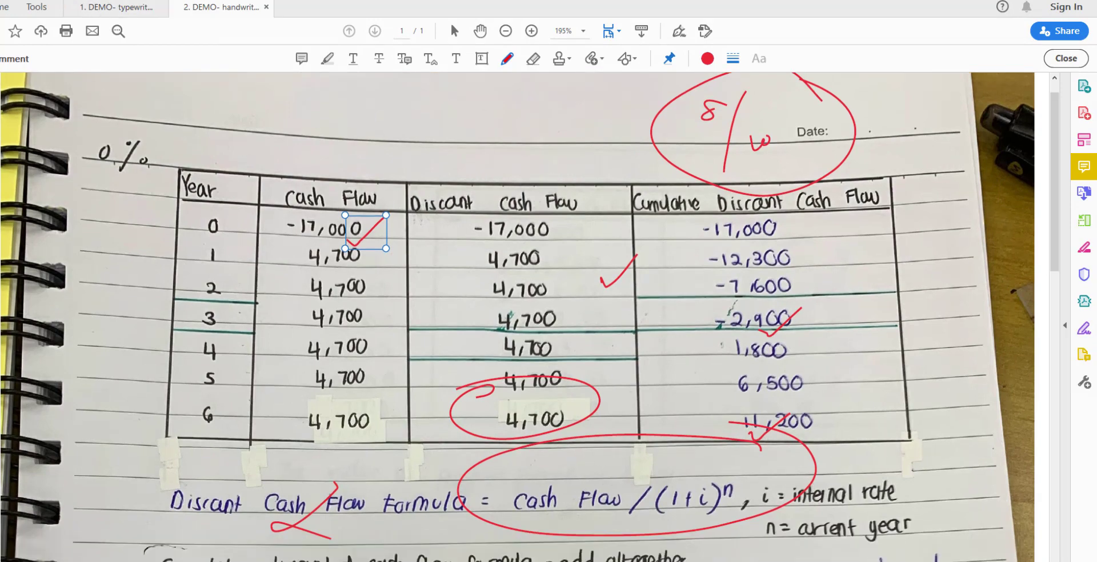
pyautogui.hotkey('ctrl', 'shift', 's')
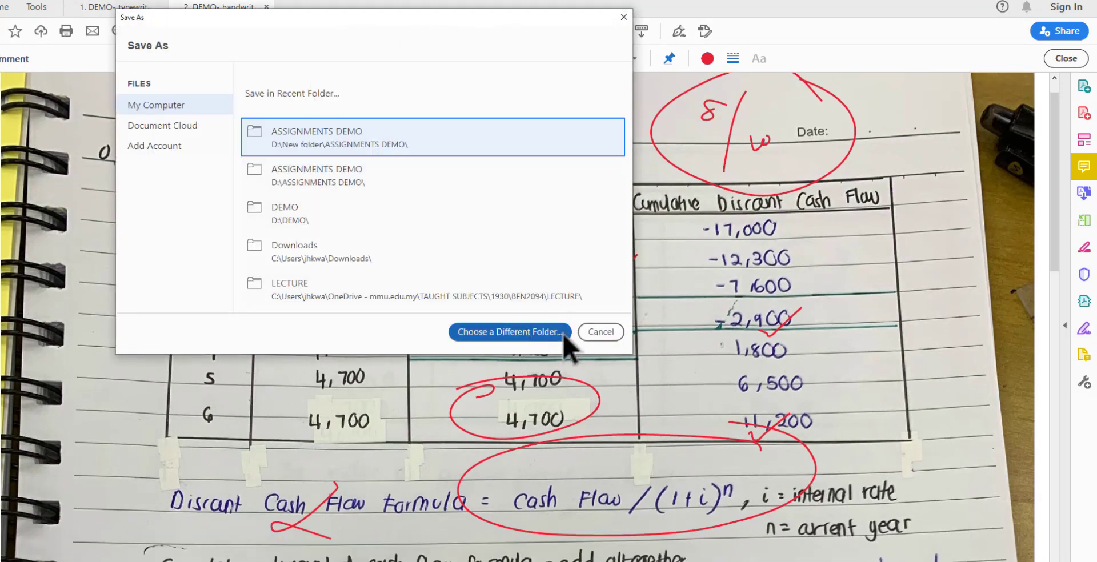
pyautogui.click(449, 137)
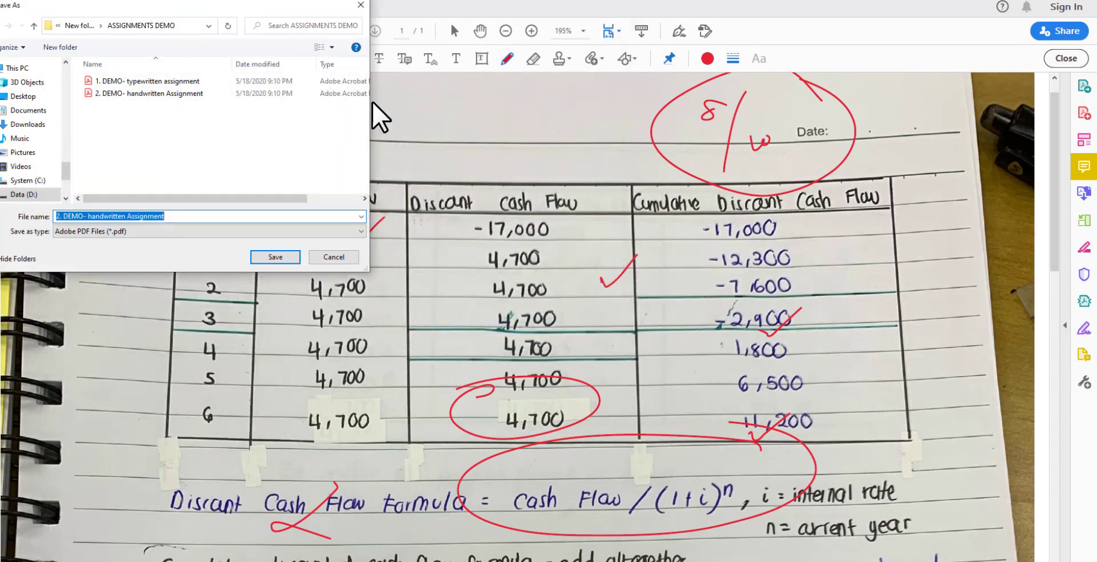
pyautogui.click(263, 257)
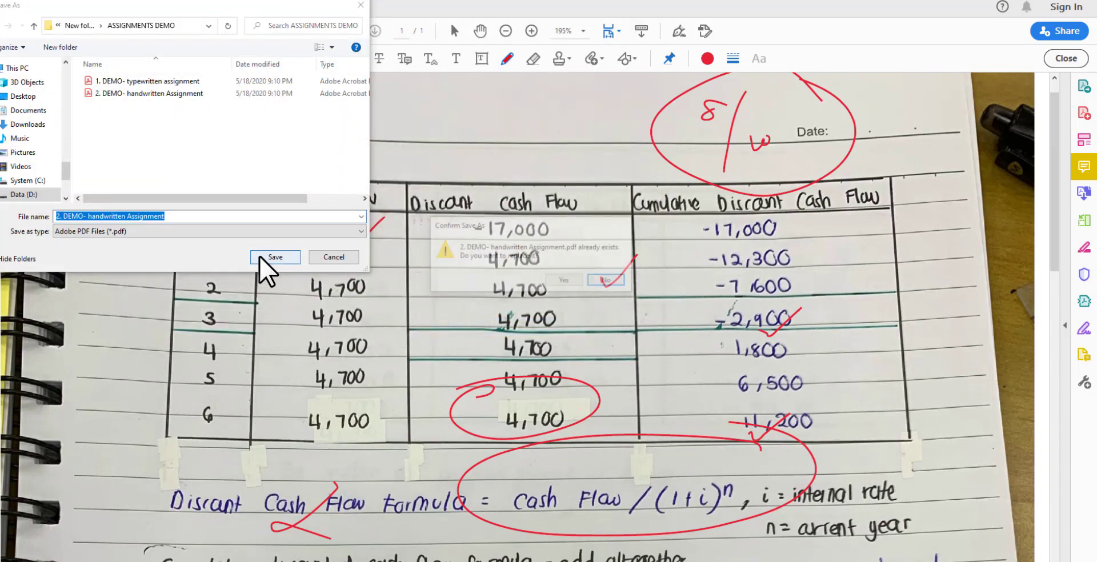
pyautogui.click(565, 281)
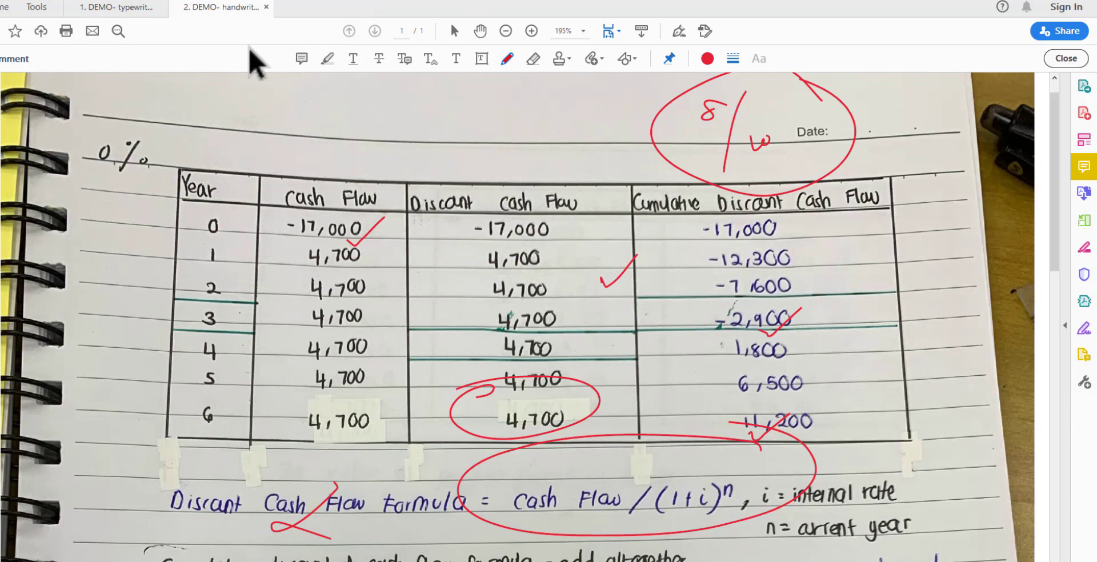
# - Save the marked typewritten assignment in the ASSIGNMENTS DEMO folder under its existing name, replacing the original file
pyautogui.click(117, 8)
pyautogui.hotkey('ctrl', 'shift', 's')
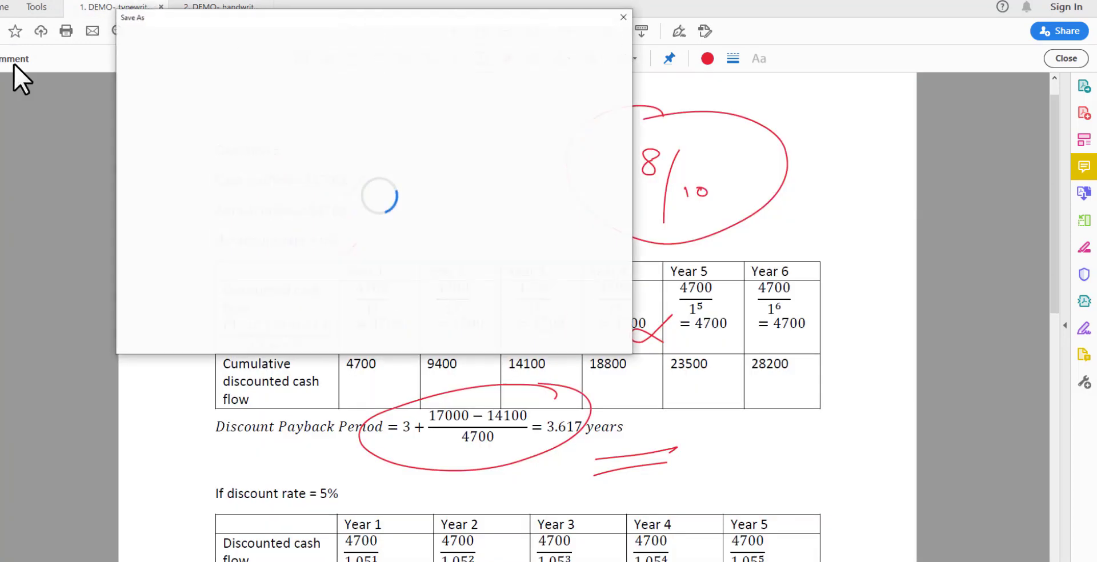
pyautogui.click(331, 184)
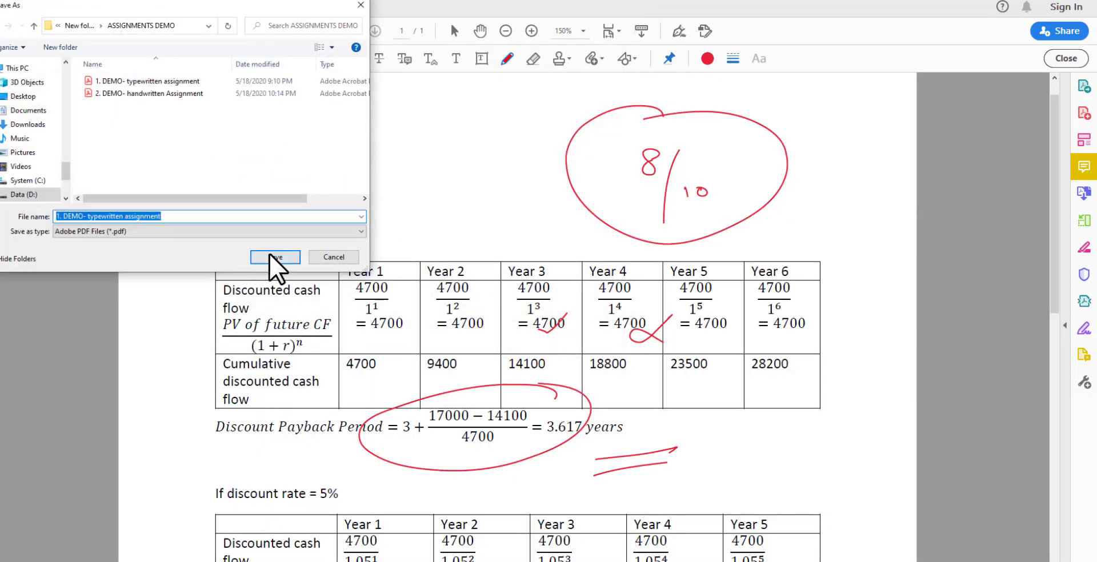
pyautogui.click(275, 257)
pyautogui.click(564, 280)
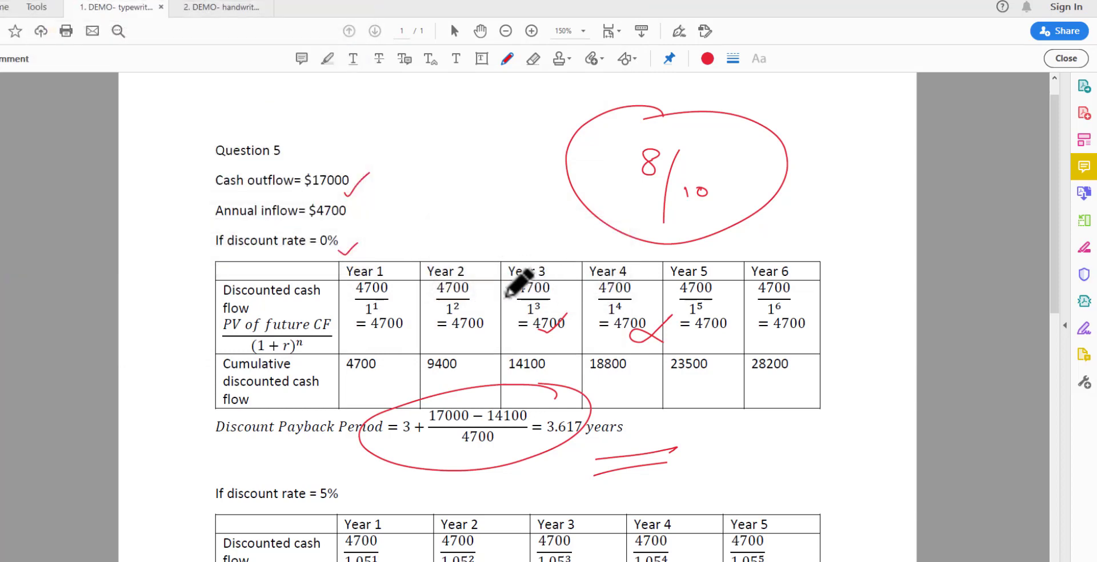
# - Switch to the ASSIGNMENTS DEMO folder in File Explorer and reopen the saved typewritten assignment
pyautogui.moveTo(223, 546)
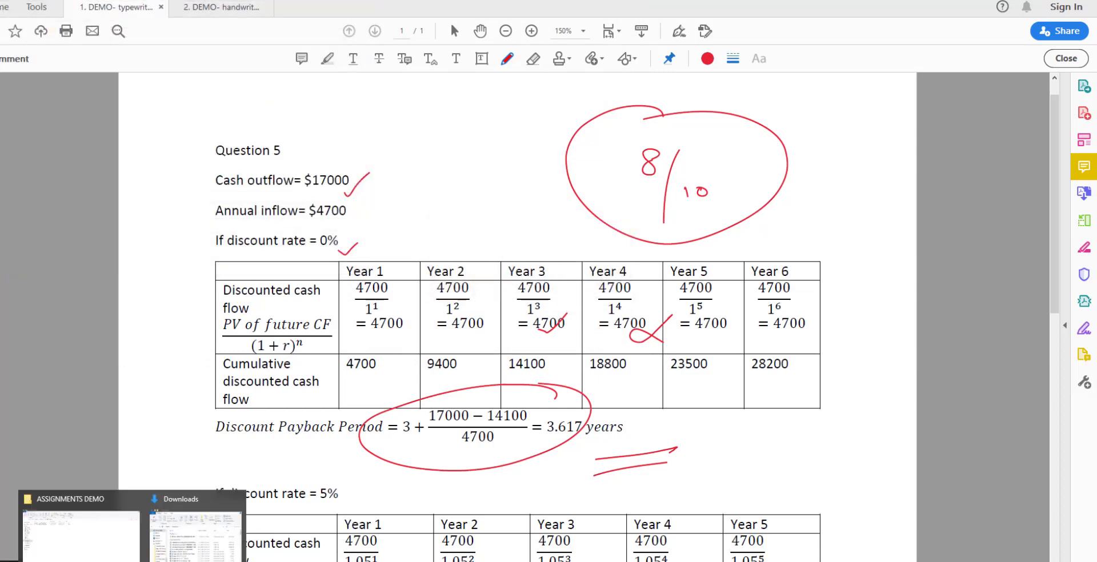
pyautogui.click(125, 557)
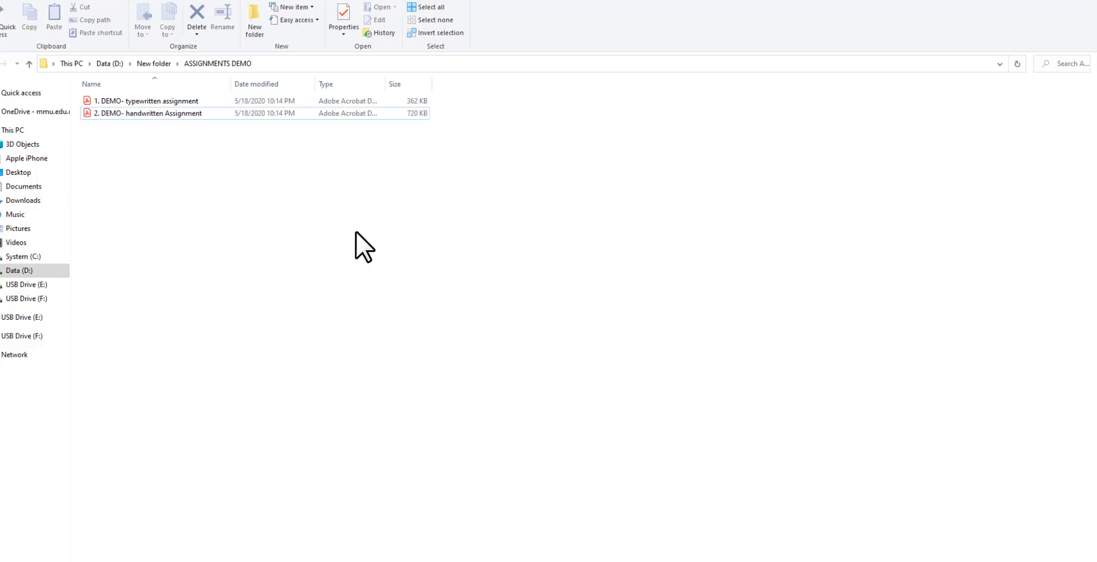
pyautogui.click(152, 104)
pyautogui.doubleClick(153, 104)
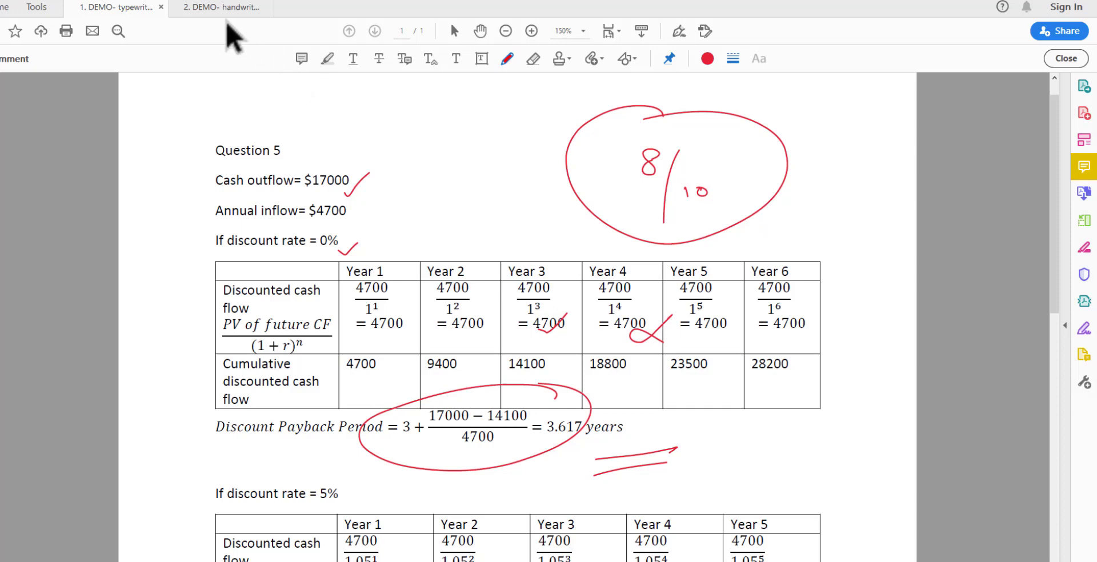
# - Review the saved red markings in the handwritten and typewritten assignments
pyautogui.click(220, 8)
pyautogui.click(114, 7)
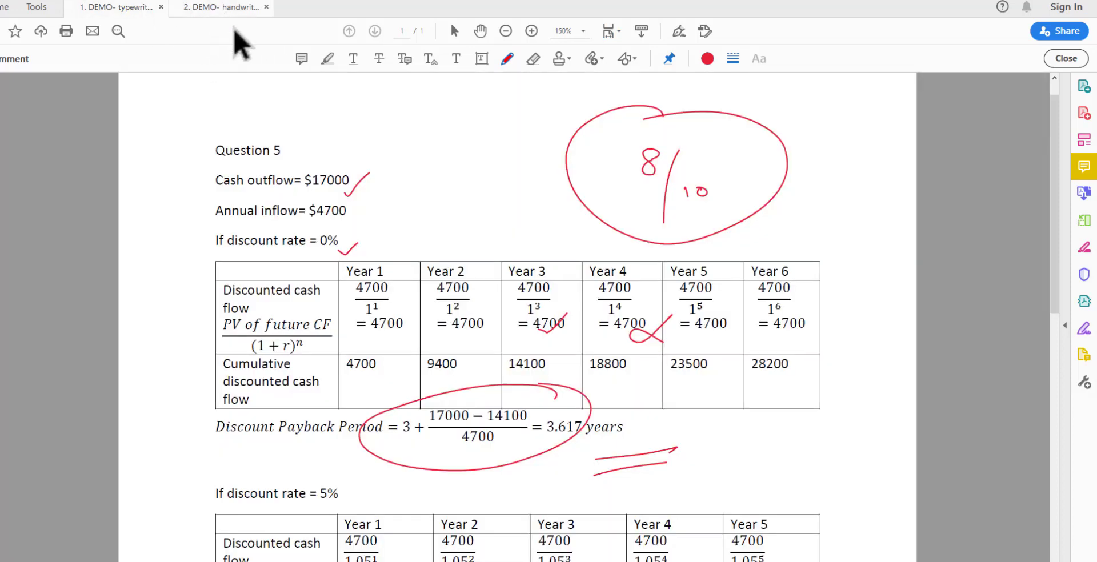
pyautogui.scroll(-3, 377, 229)
pyautogui.scroll(-4, 381, 250)
pyautogui.scroll(7, 381, 250)
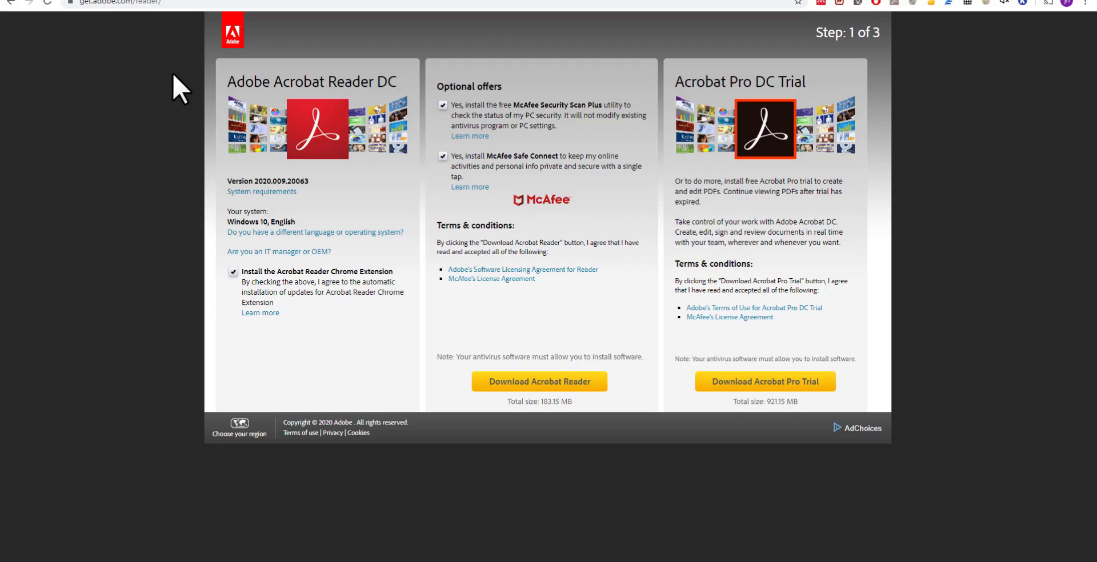
# - Show the Kami Extension - PDF and Document Annotation page of the Chrome Web Store in the browser
pyautogui.click(179, 1)
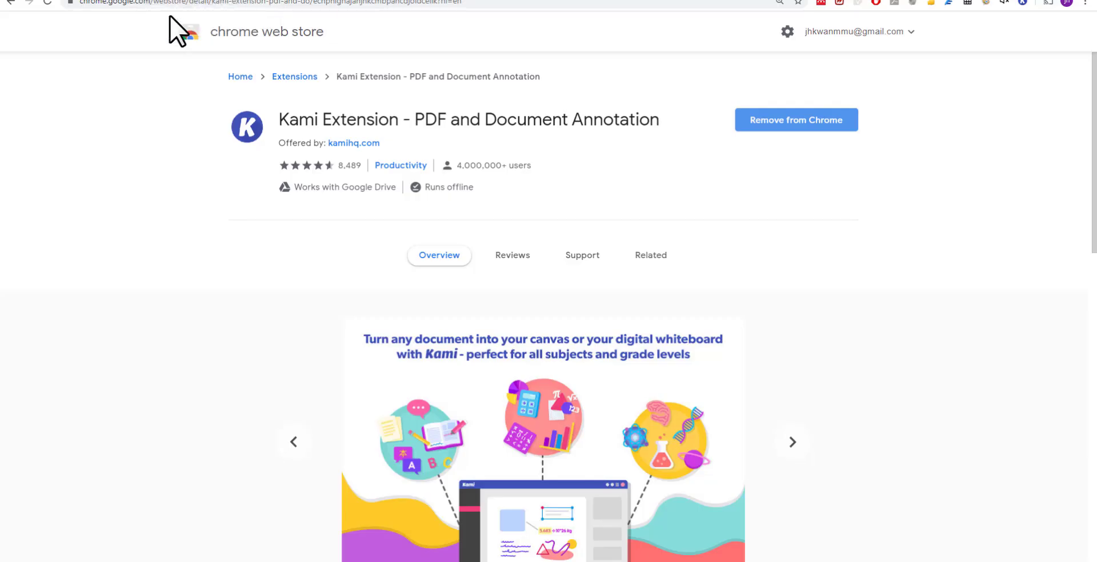